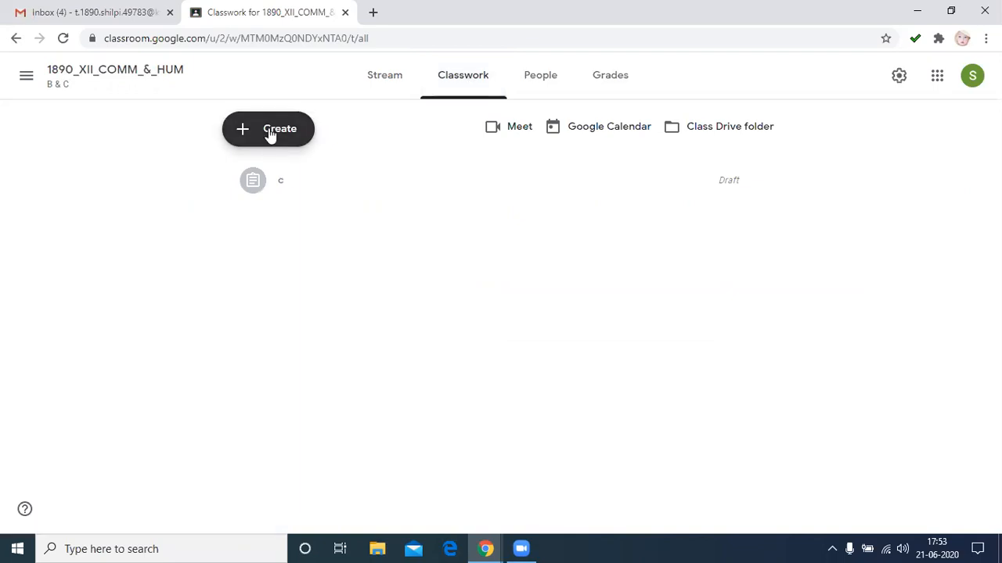
Create a new assignment in the class and title it PYTHON
click(270, 135)
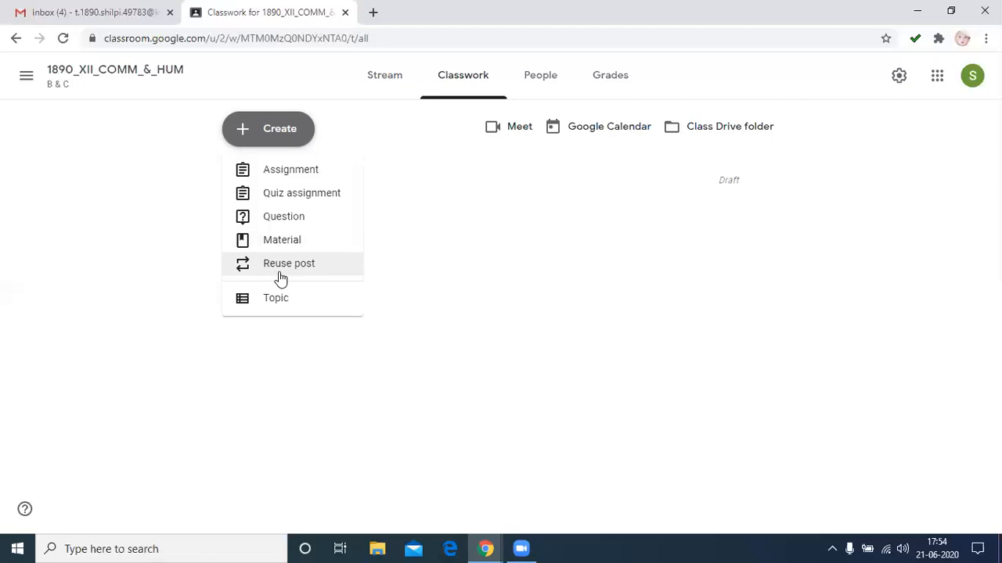
click(280, 176)
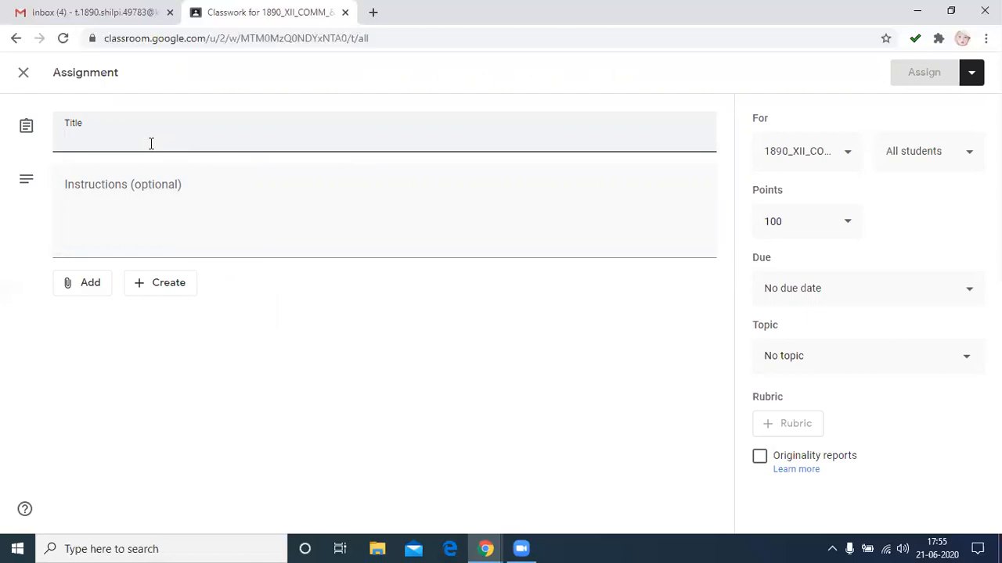
text(pYT)
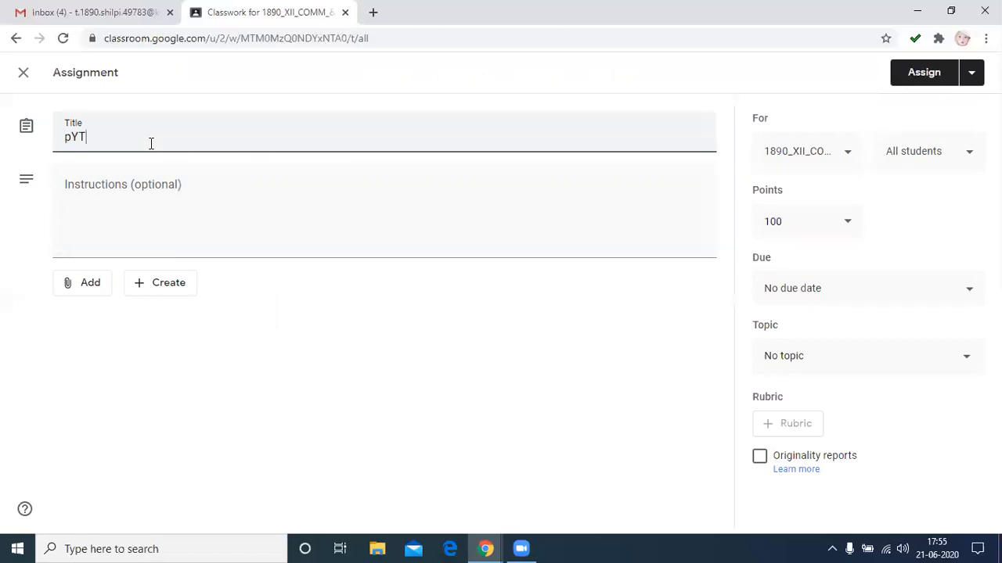
key(BackSpace)
key(BackSpace)
key(BackSpace)
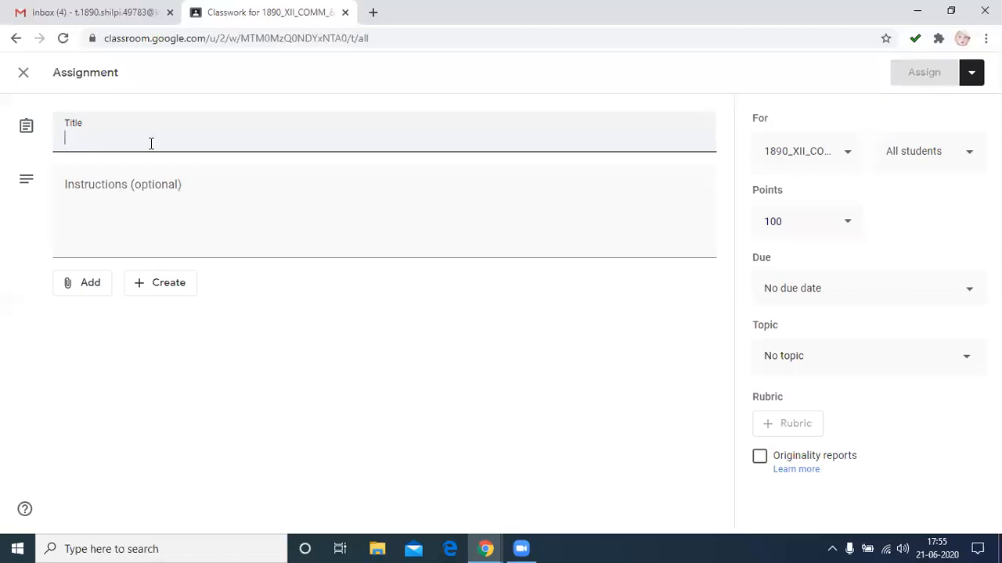
text(PYTHON)
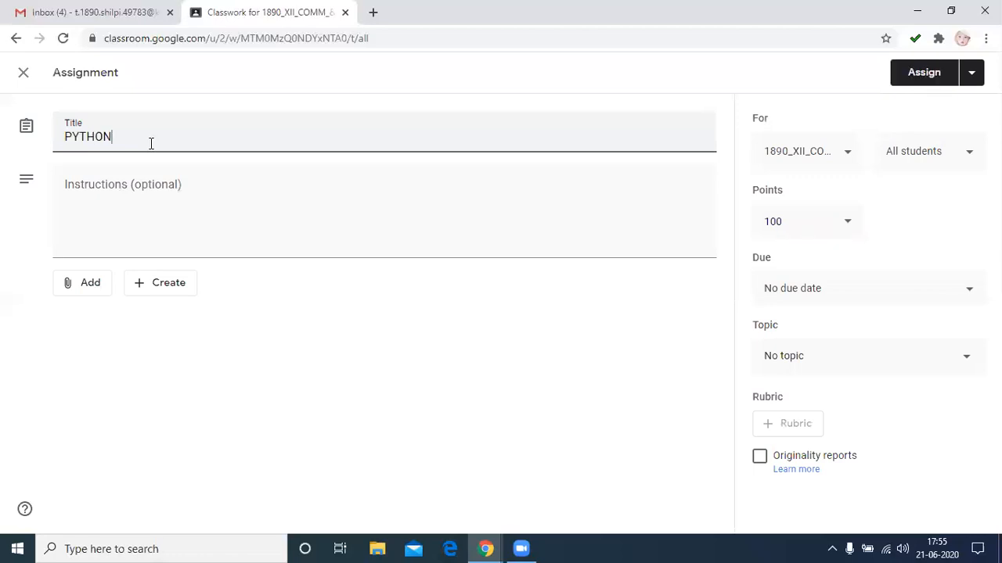
click(155, 196)
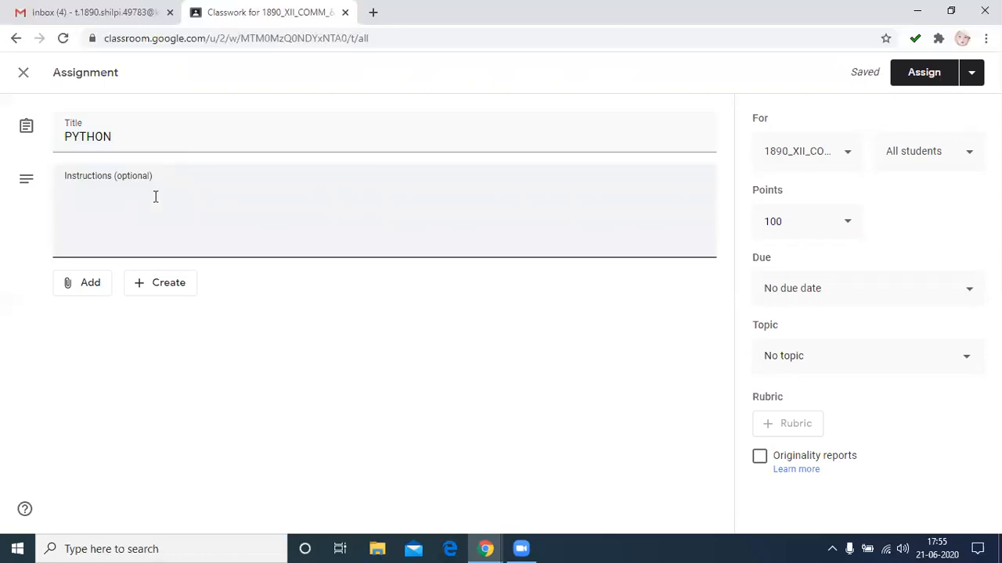
Attach assignments.pdf from the google folder on the Desktop to the assignment and dismiss the sharing settings notice
click(84, 287)
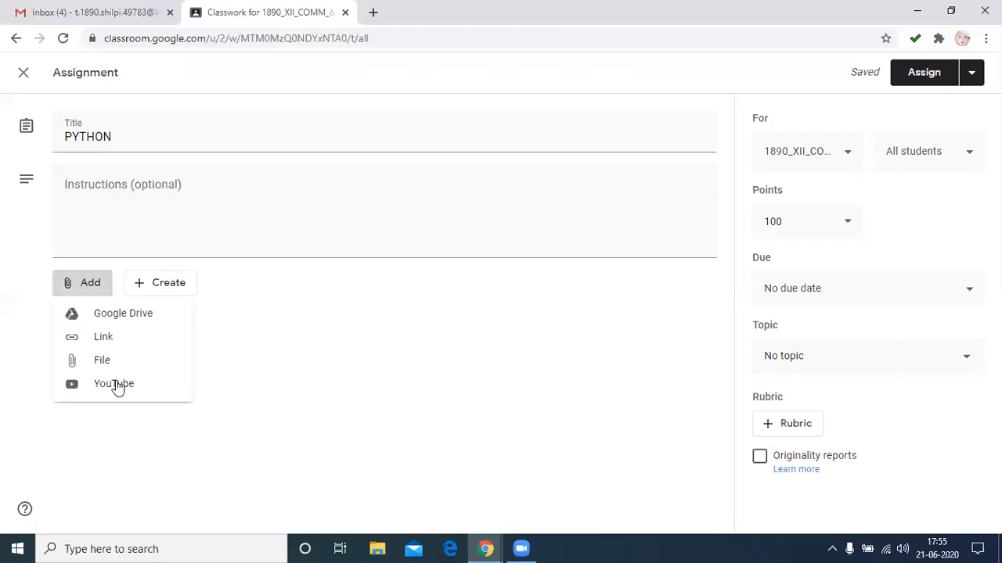
click(96, 368)
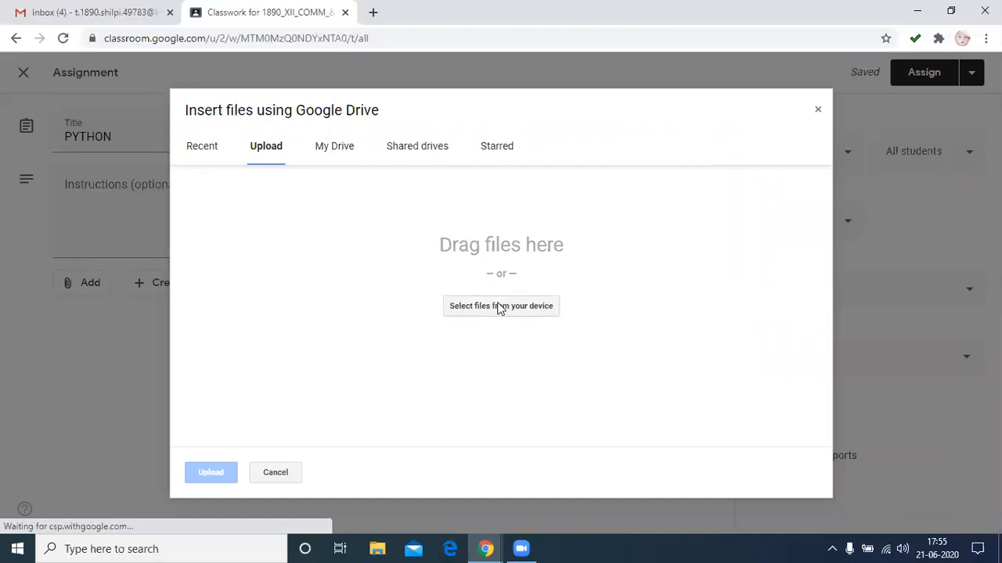
click(499, 306)
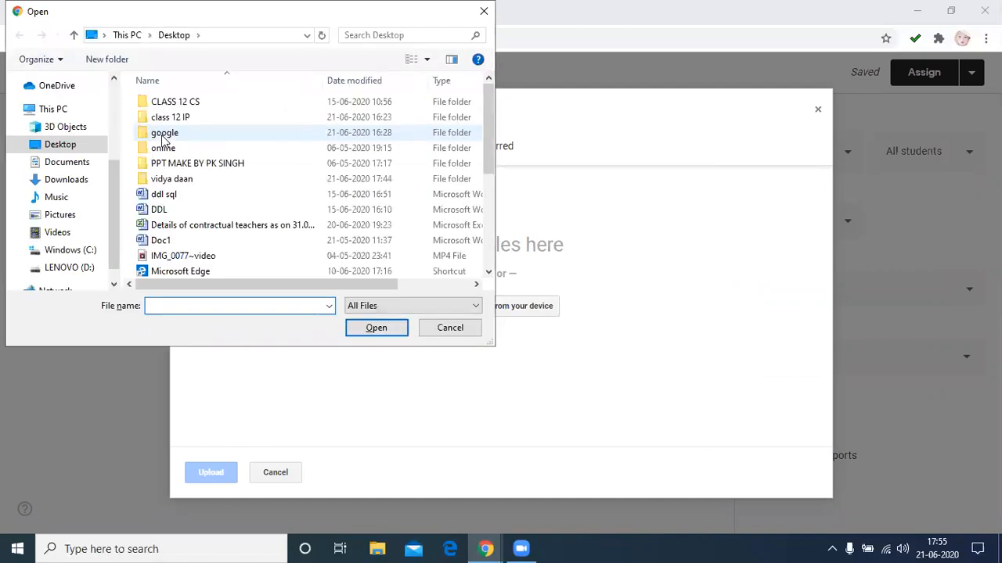
double_click(164, 133)
click(163, 118)
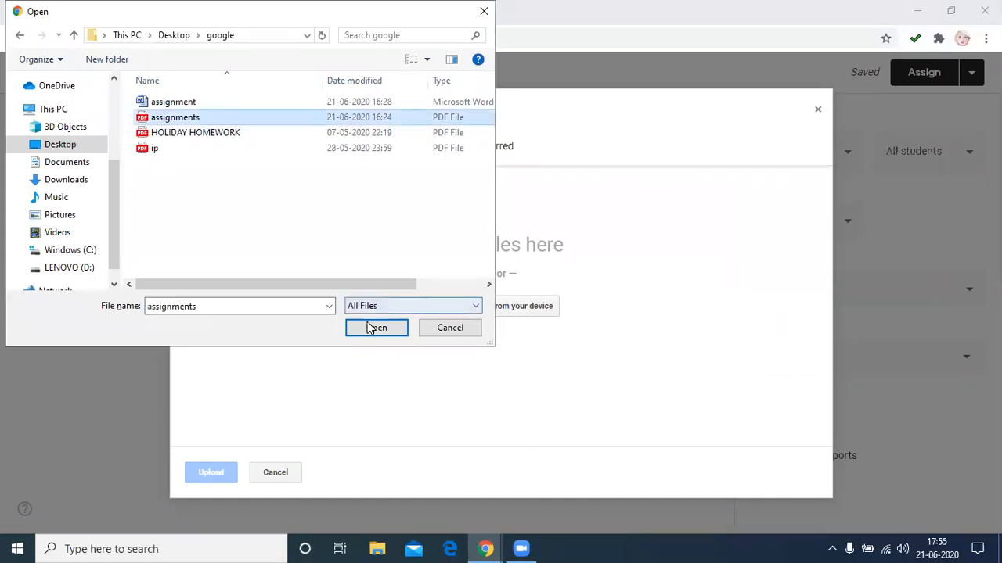
click(374, 328)
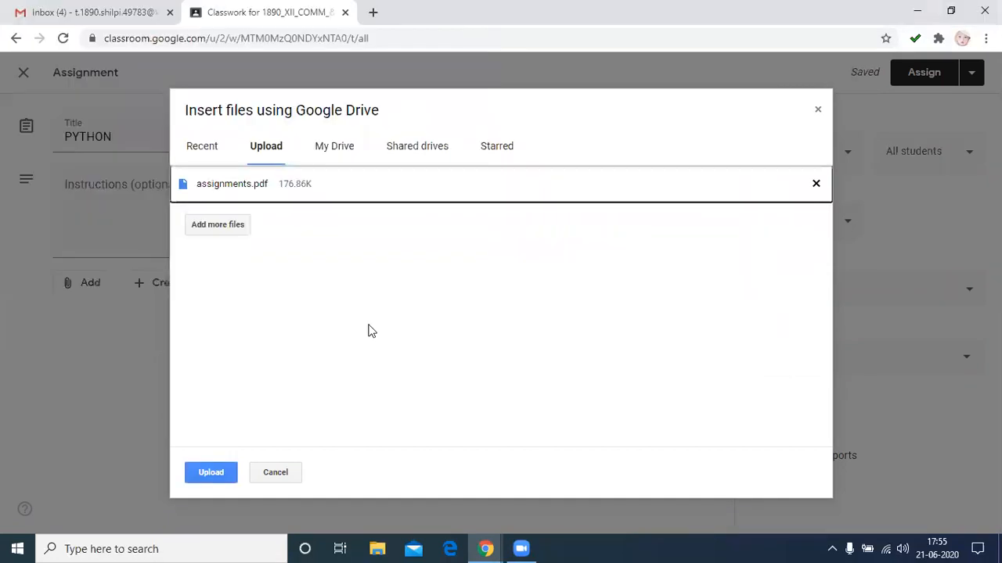
click(219, 479)
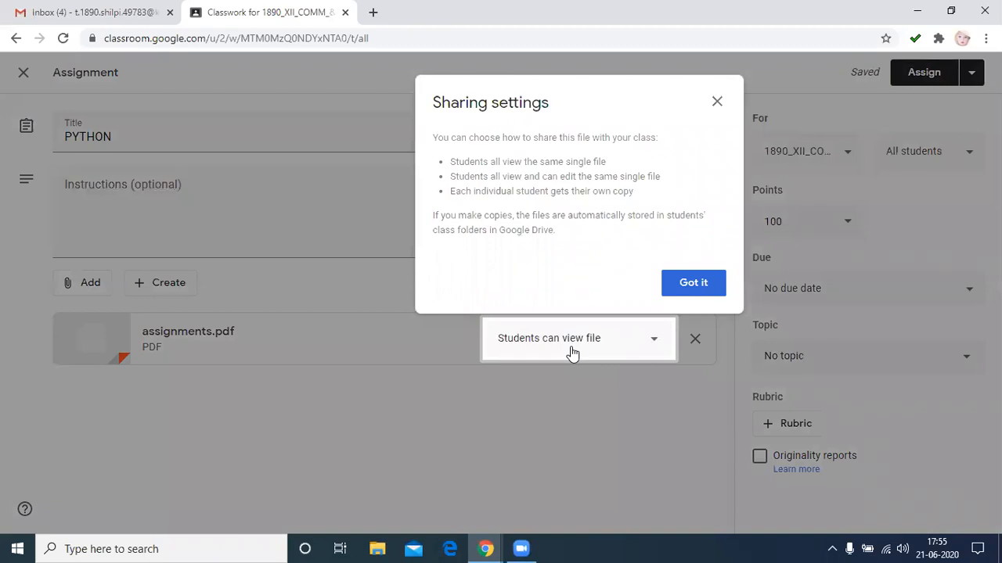
click(683, 287)
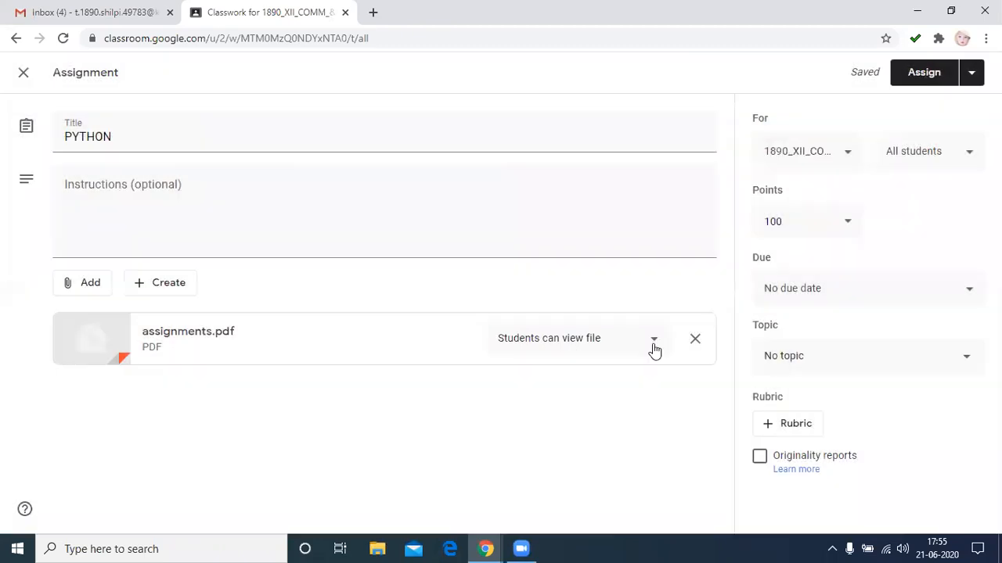
click(654, 341)
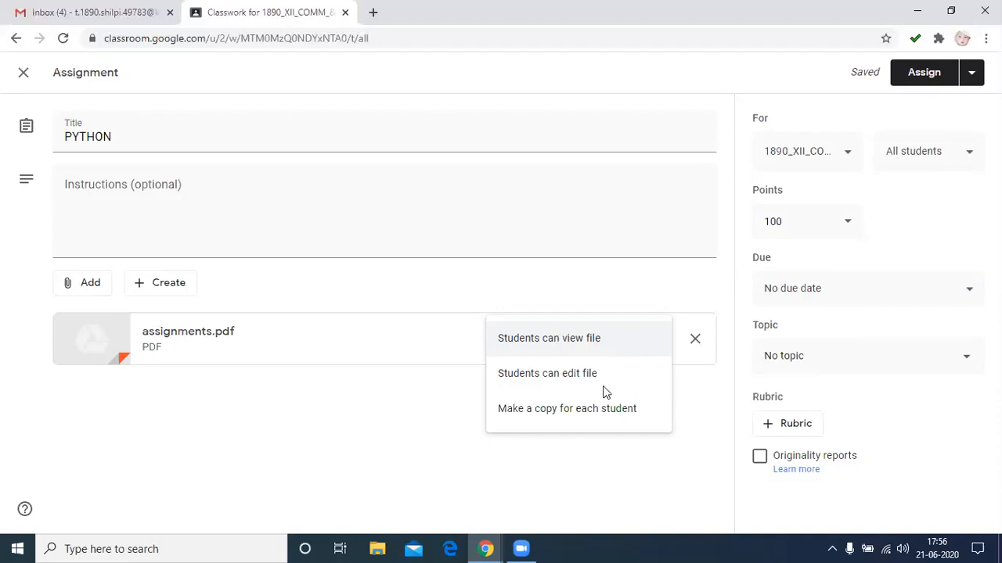
click(591, 281)
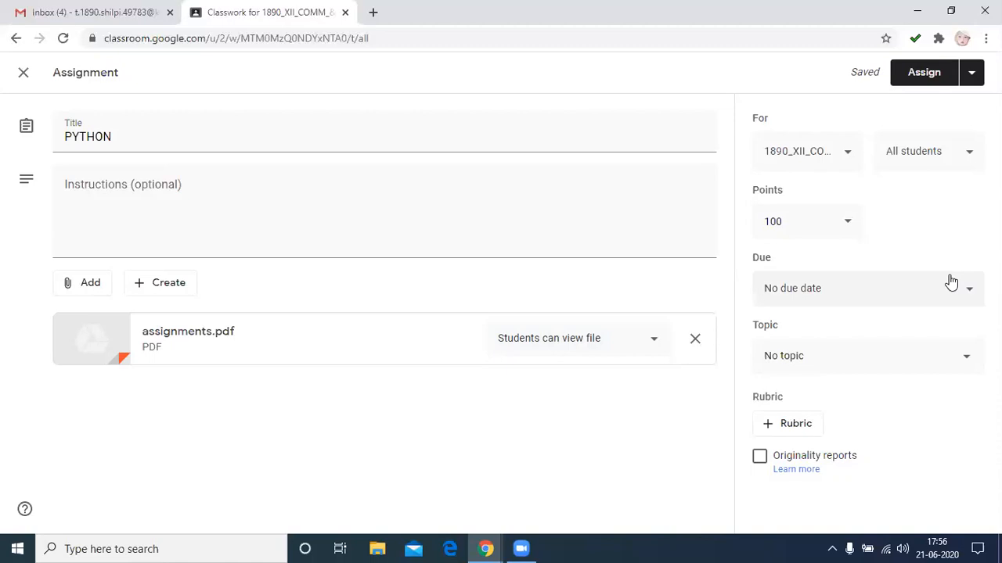
click(793, 229)
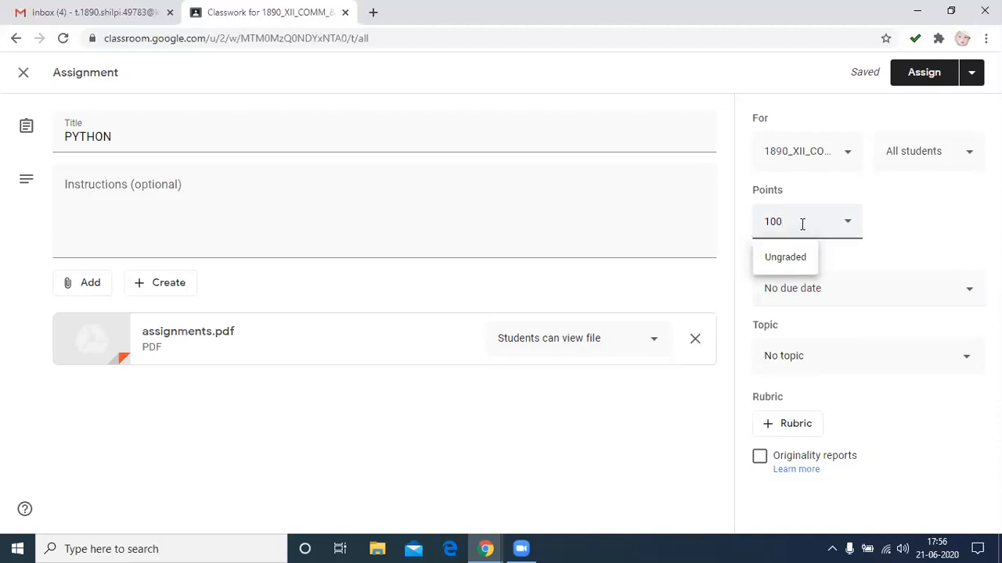
click(643, 462)
Set the assignment's due date to Jun 24, 2020 and the due time to 5 PM
click(952, 300)
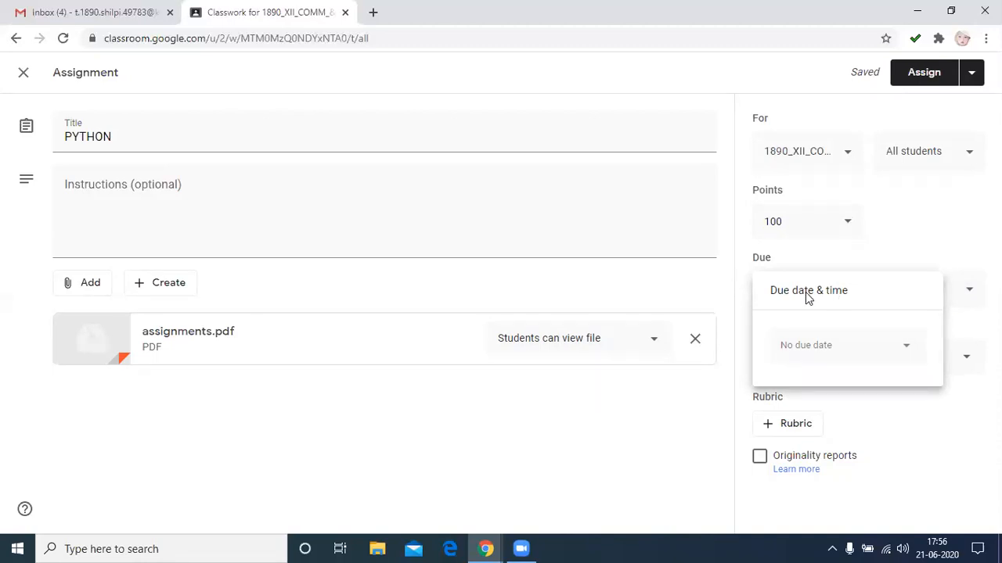
click(814, 345)
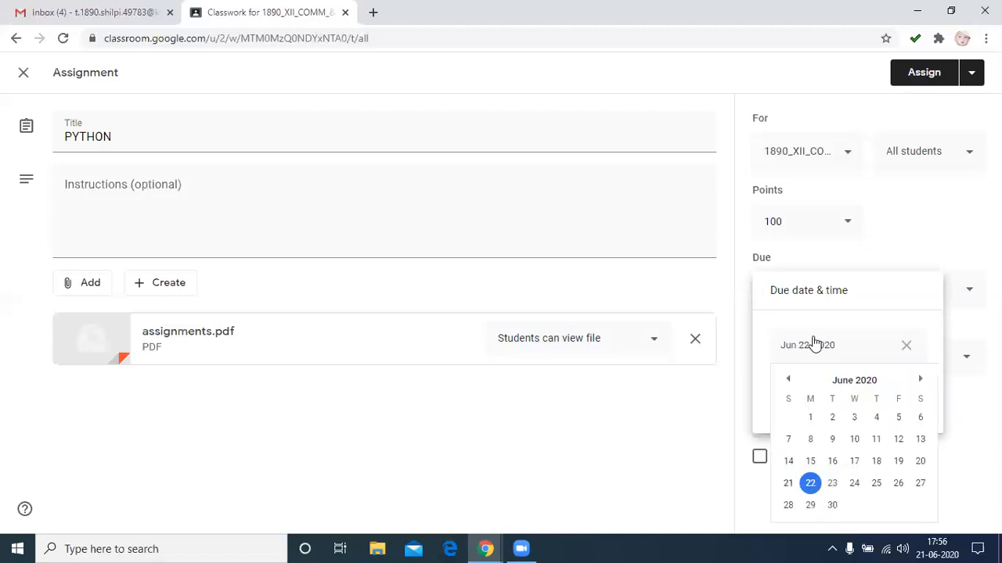
click(855, 485)
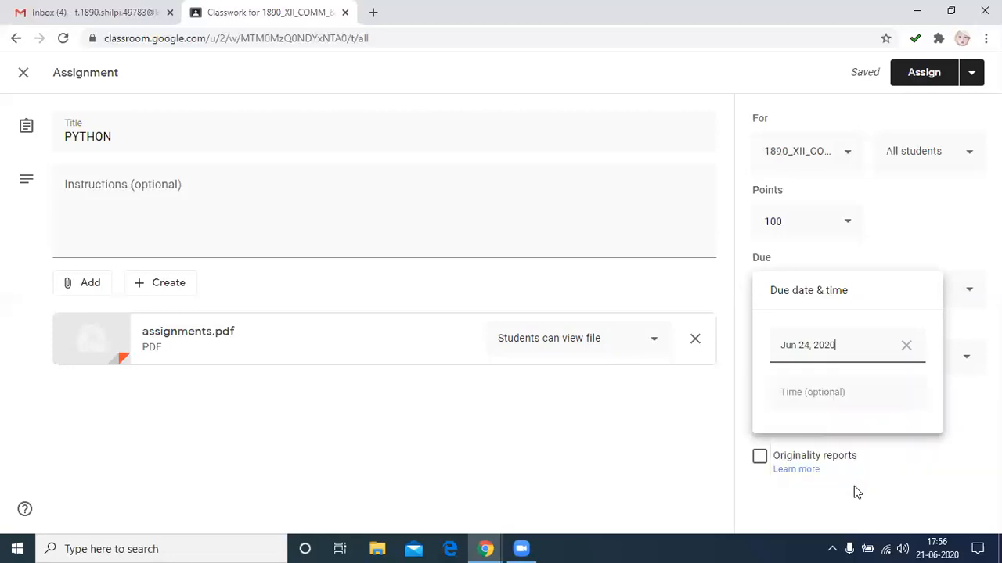
click(816, 389)
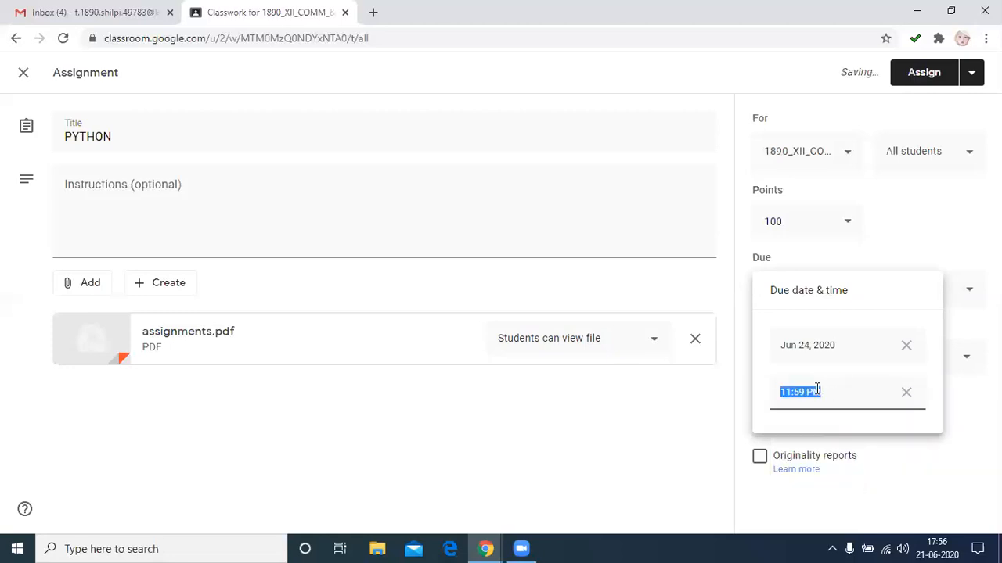
text(5 PM)
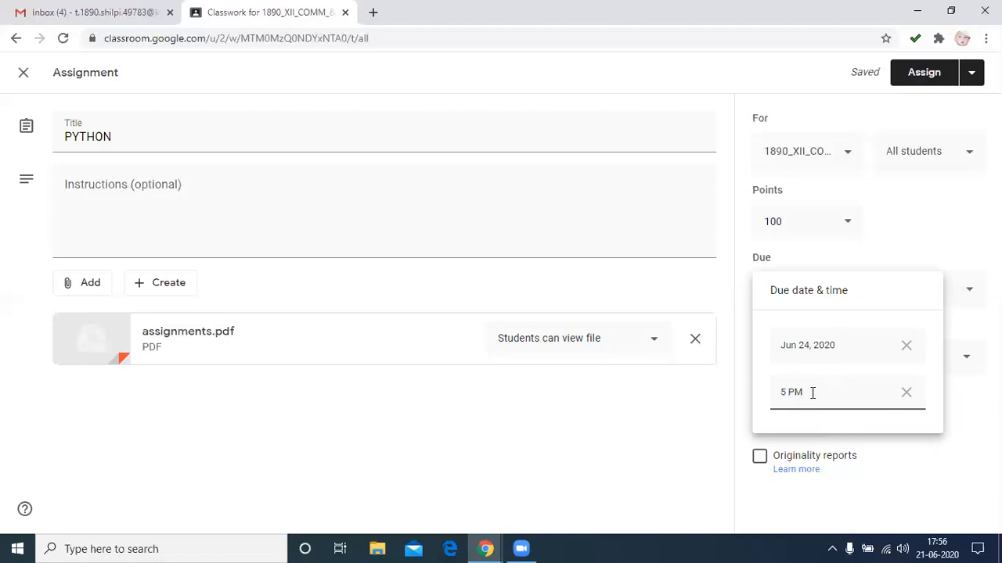
click(660, 460)
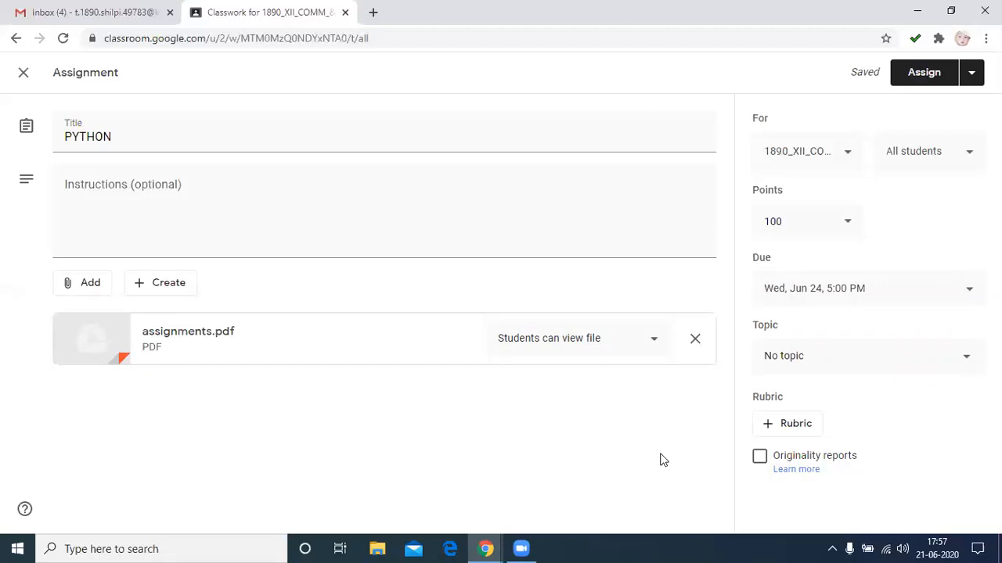
Create a new topic named PYTHON 1 for the assignment
click(830, 372)
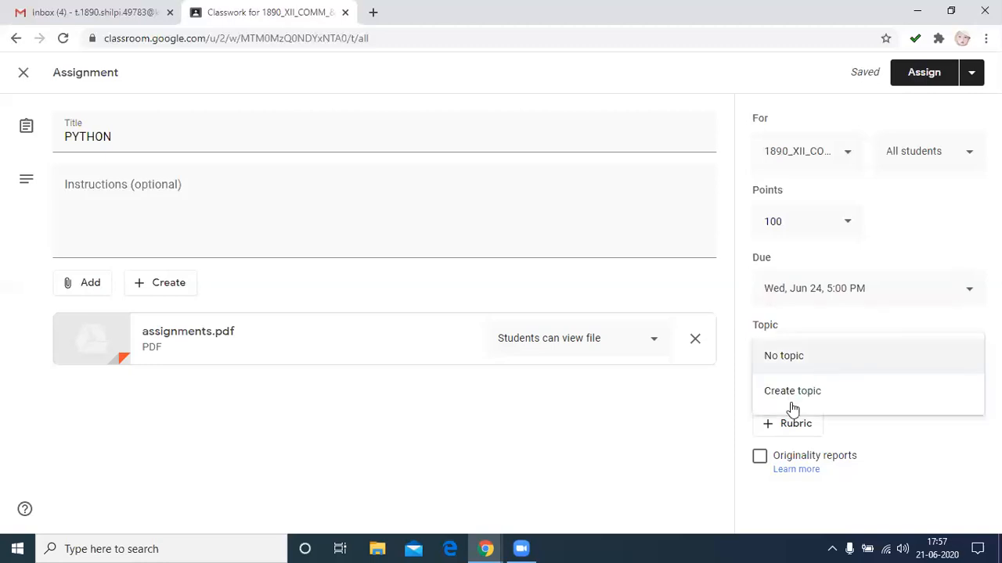
click(791, 391)
text(PYTHON)
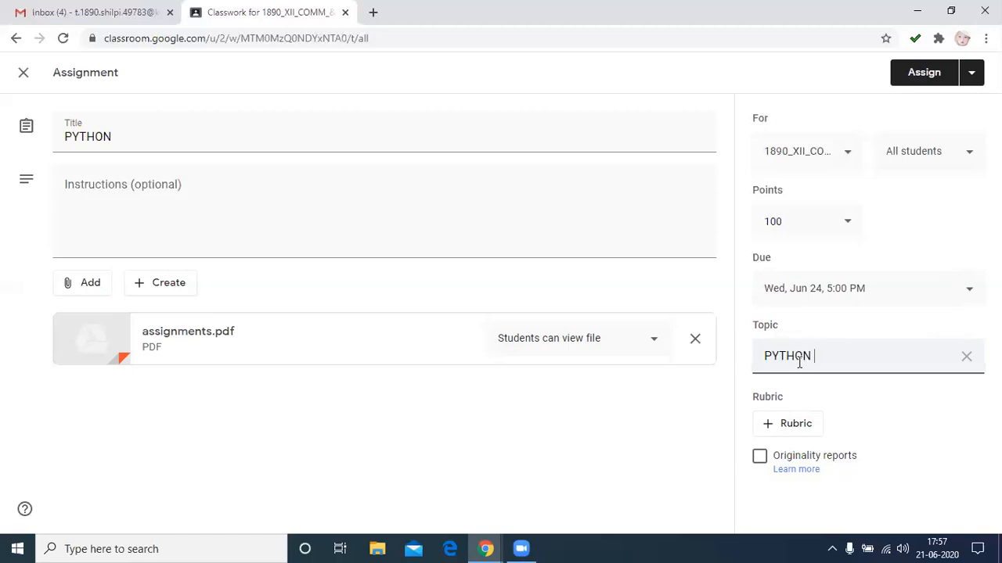
text( 1)
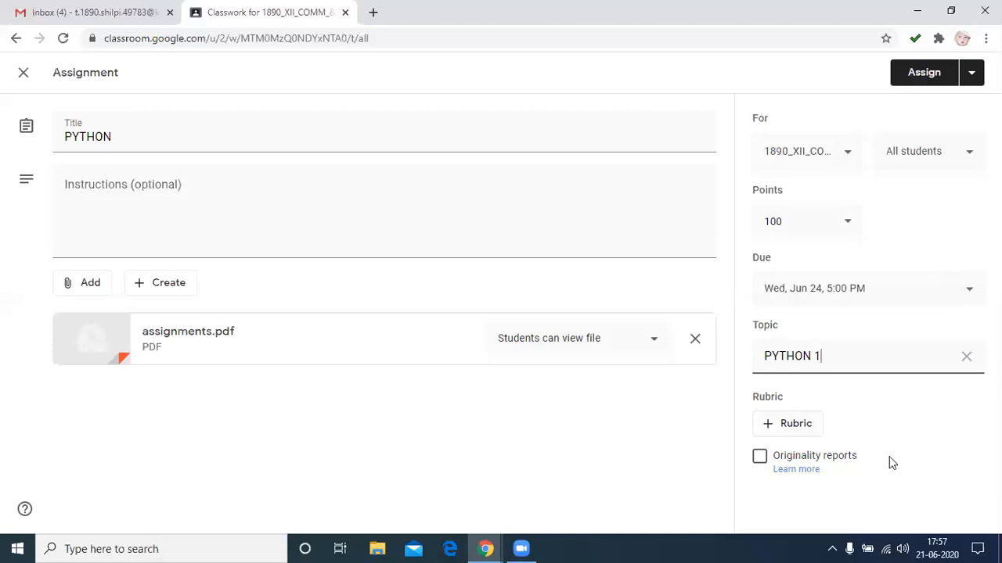
click(760, 459)
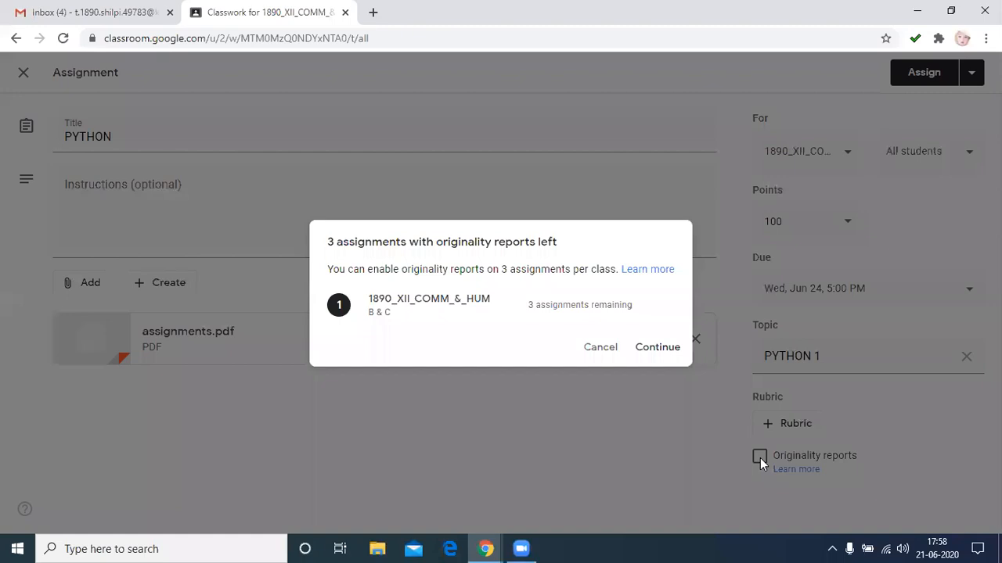
click(655, 354)
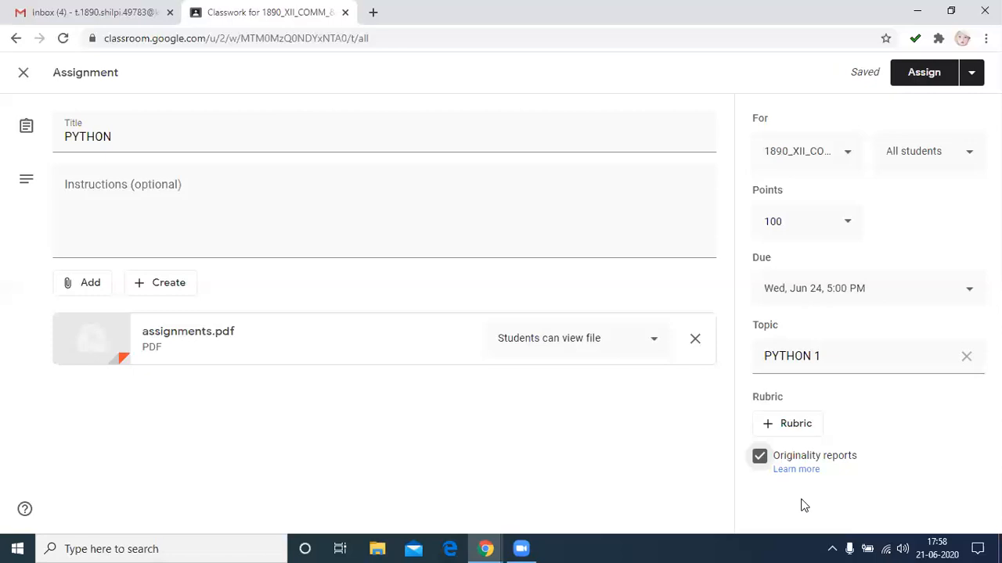
click(760, 456)
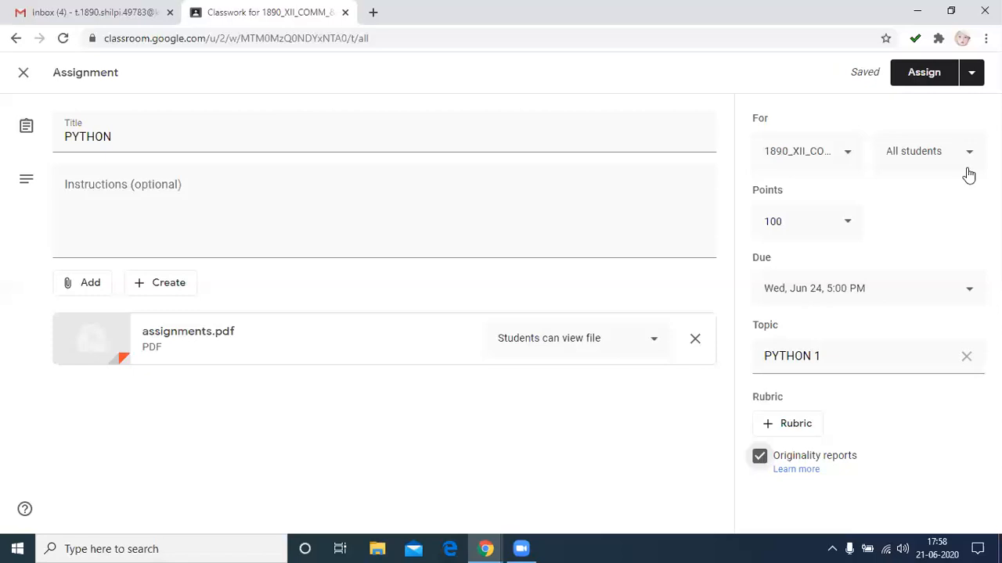
click(972, 73)
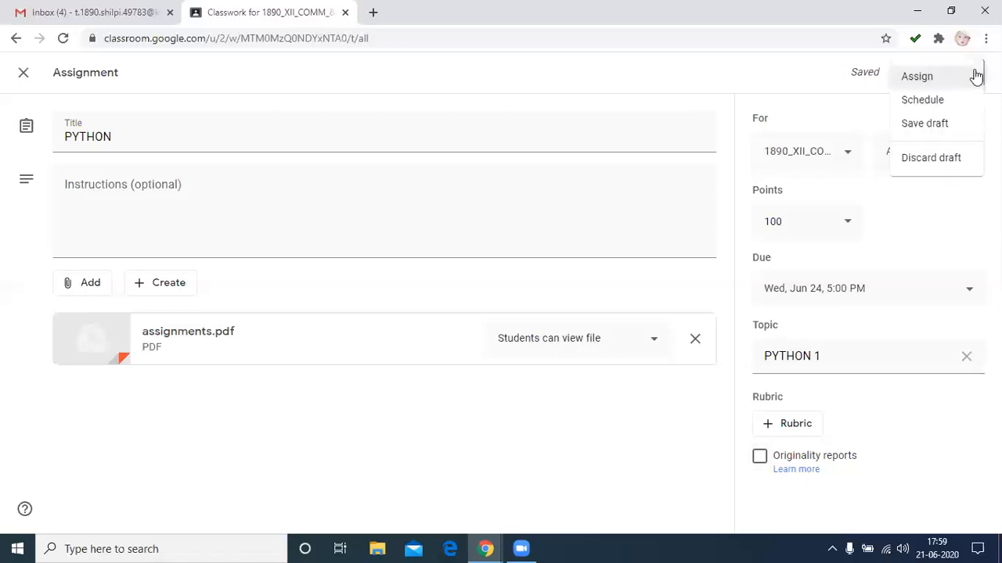
click(520, 489)
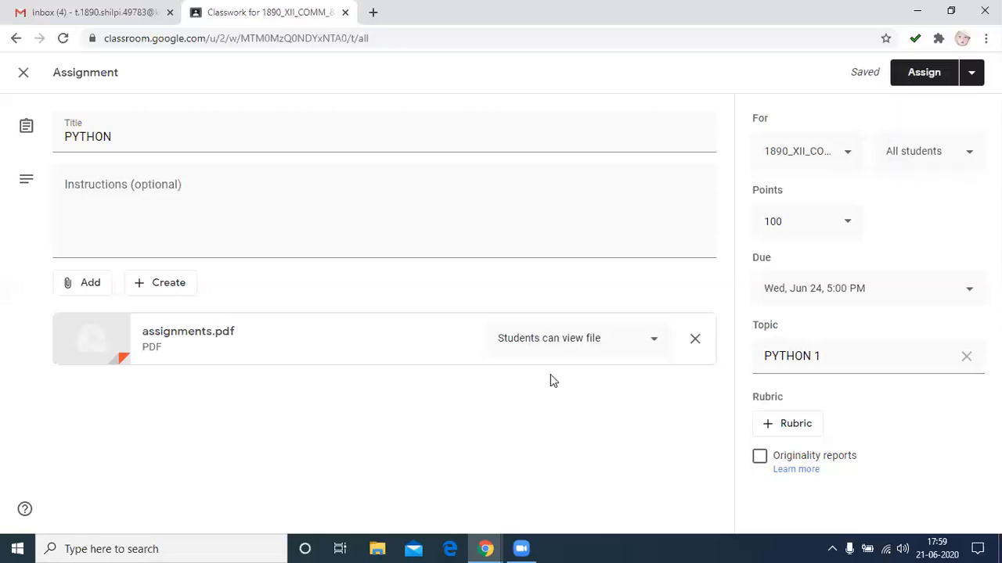
click(972, 75)
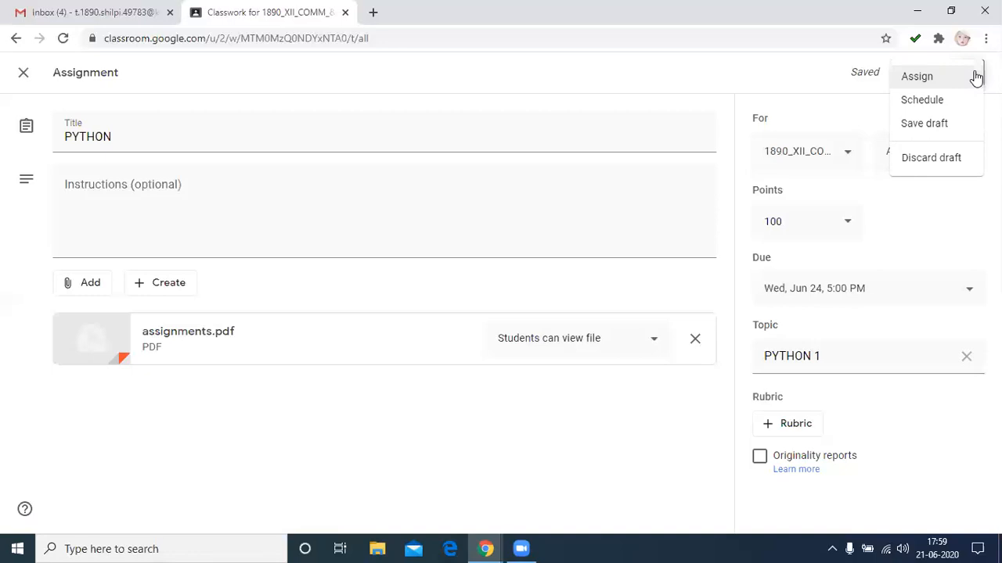
click(922, 102)
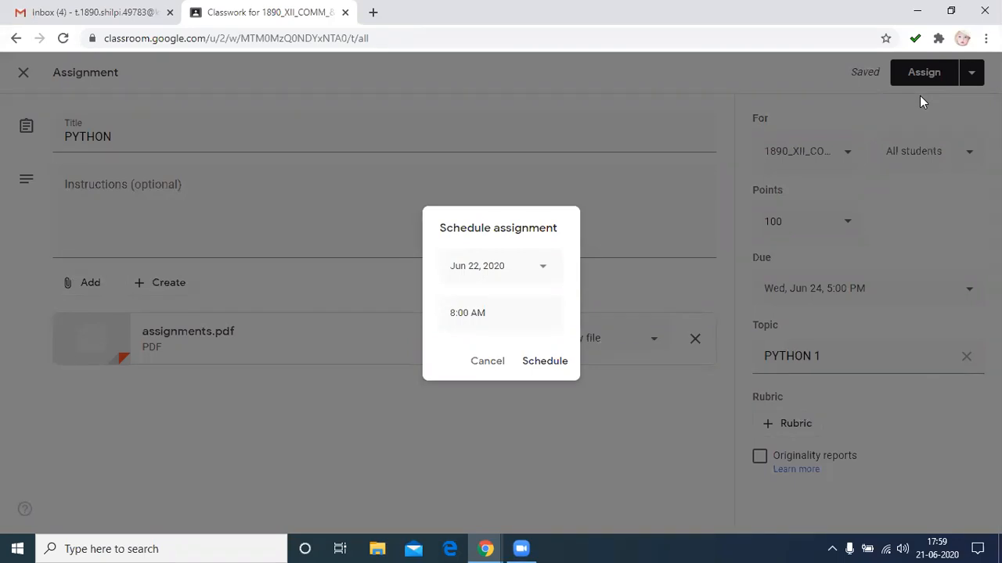
click(510, 276)
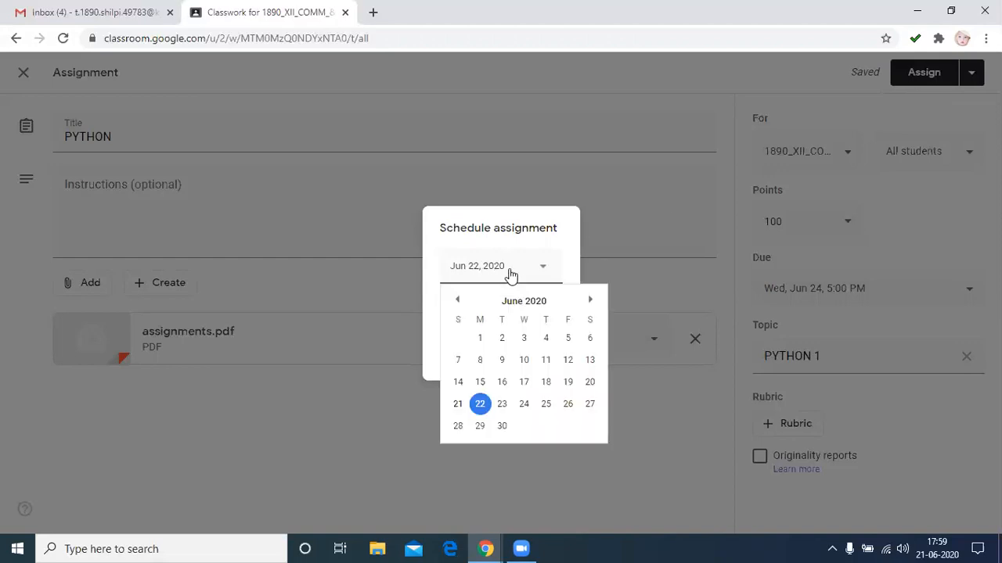
click(483, 404)
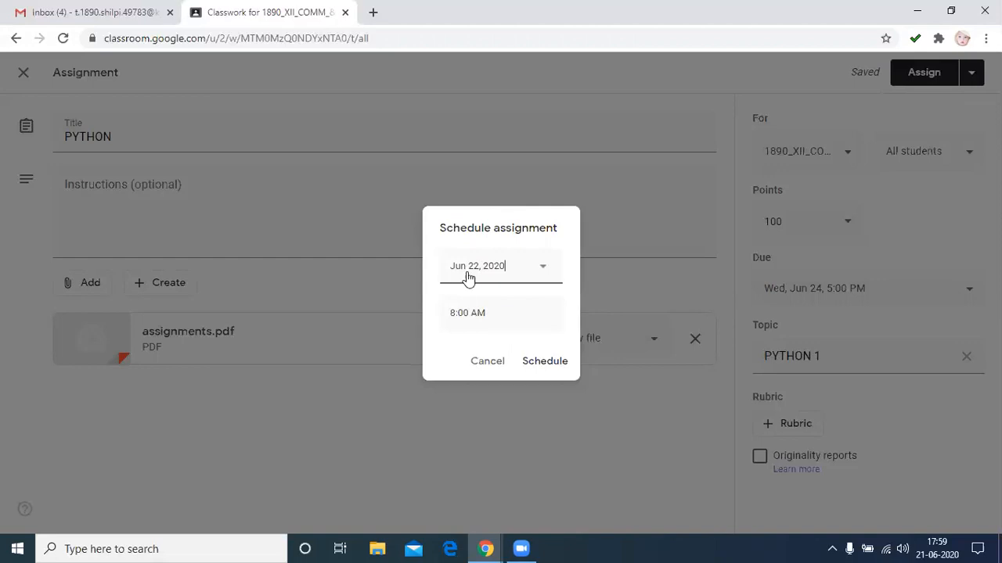
click(484, 317)
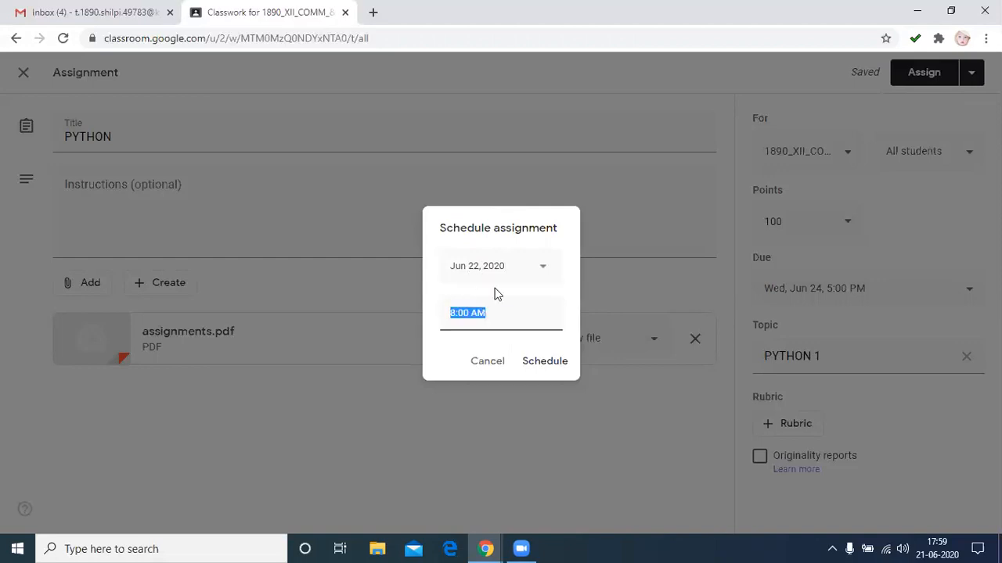
text(11AM)
click(443, 353)
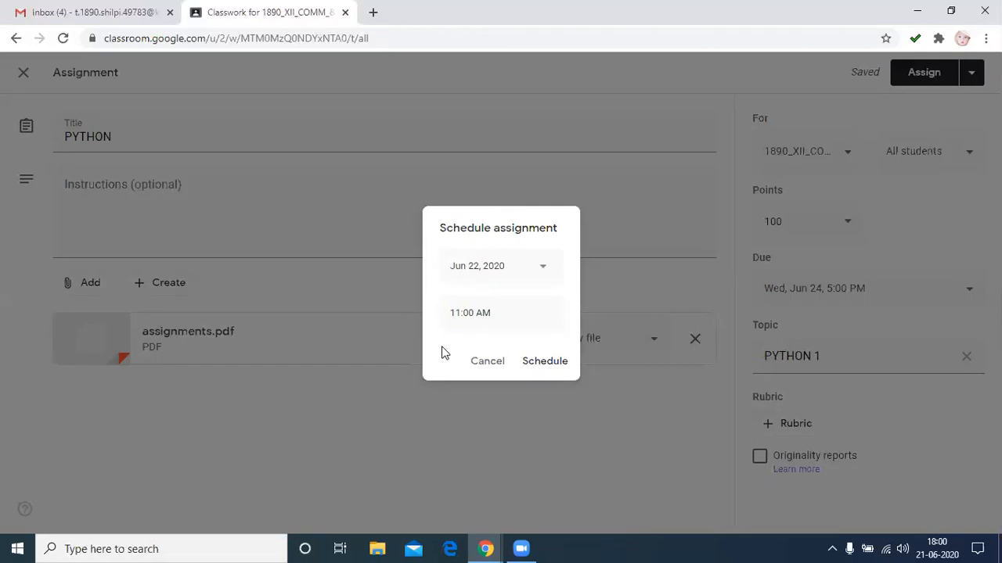
click(488, 362)
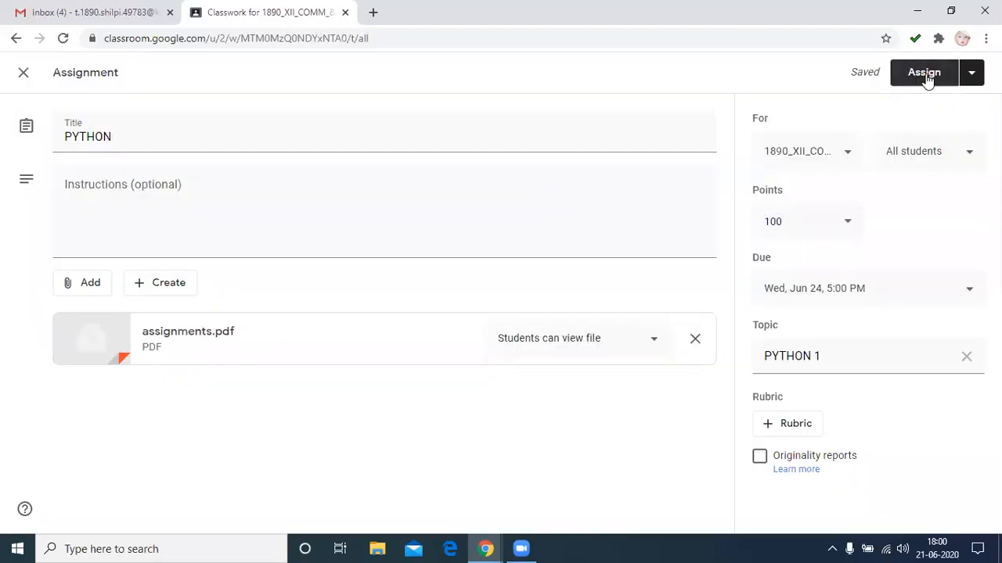
Assign the PYTHON assignment to the class immediately and dismiss the drag-and-drop classwork notice
click(925, 74)
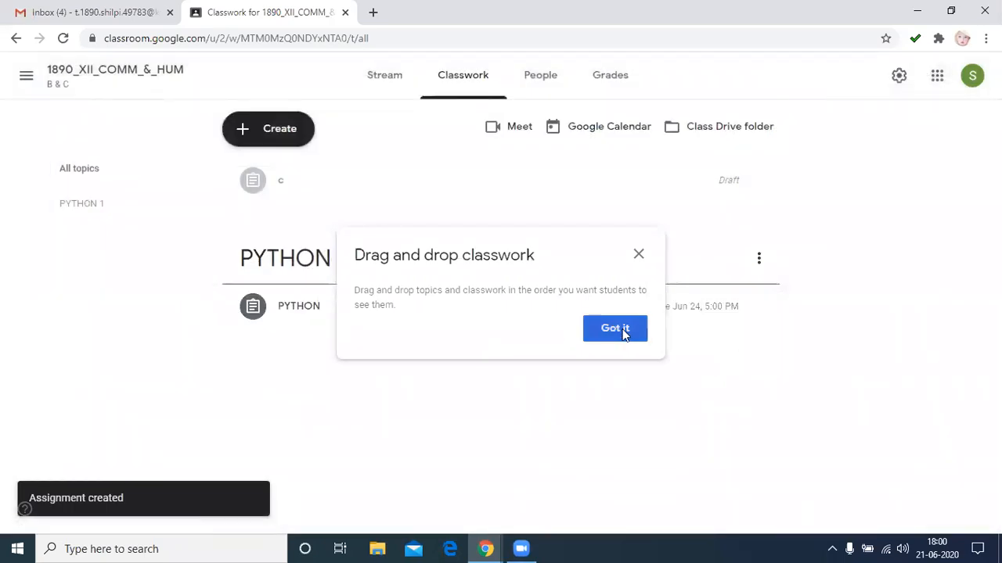
click(255, 128)
Create another new assignment in the class and title it HOLIDAY HOME WORK
click(268, 131)
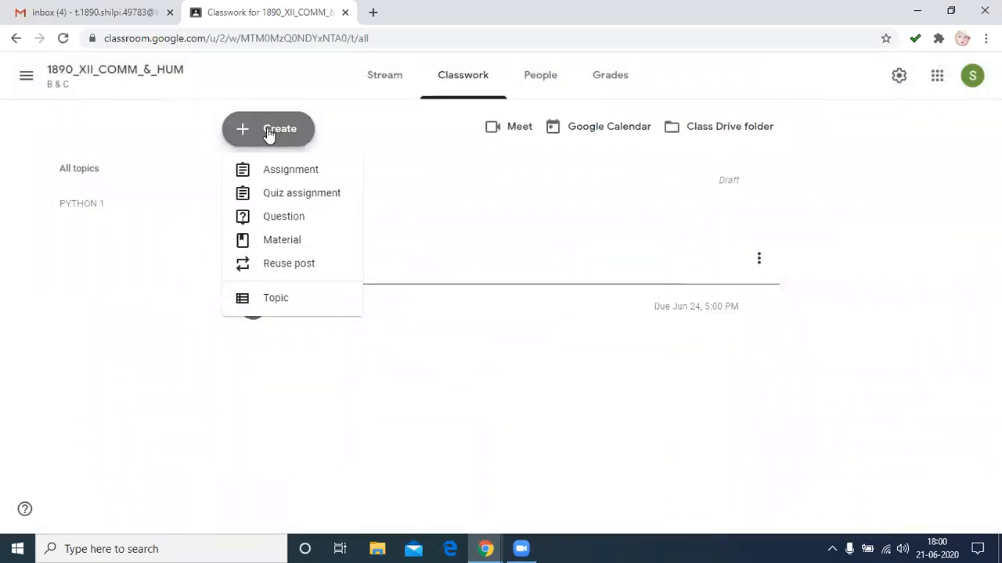
click(295, 175)
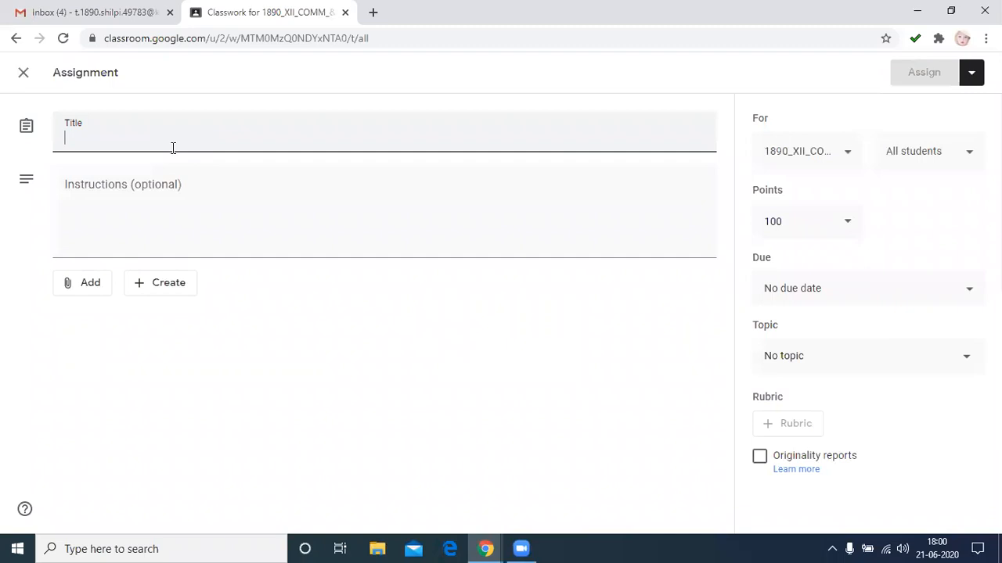
text(HO)
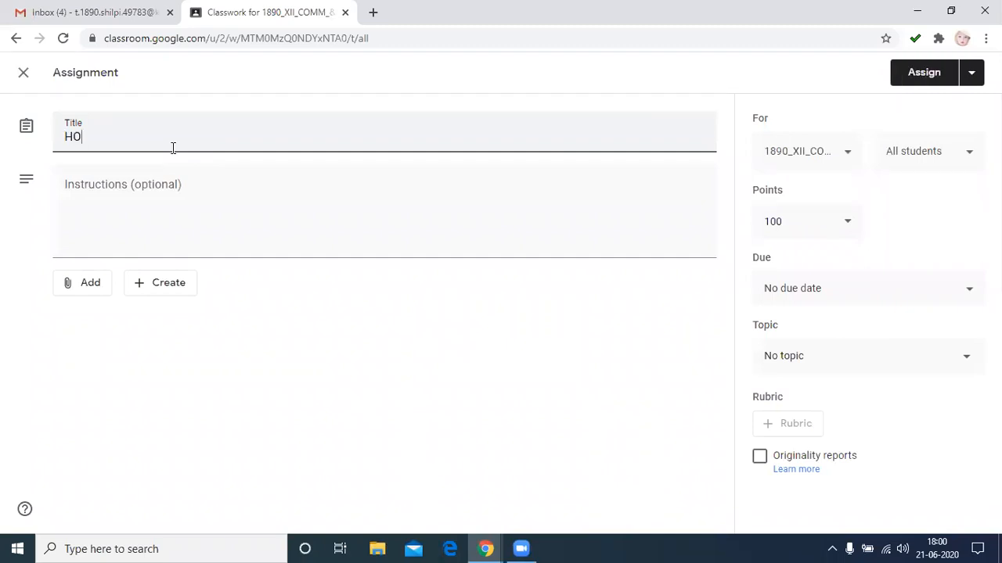
text(LIDAY HOME)
text(WORK)
Attach HOLIDAY HOMEWORK.pdf from the device to the holiday homework assignment
click(101, 291)
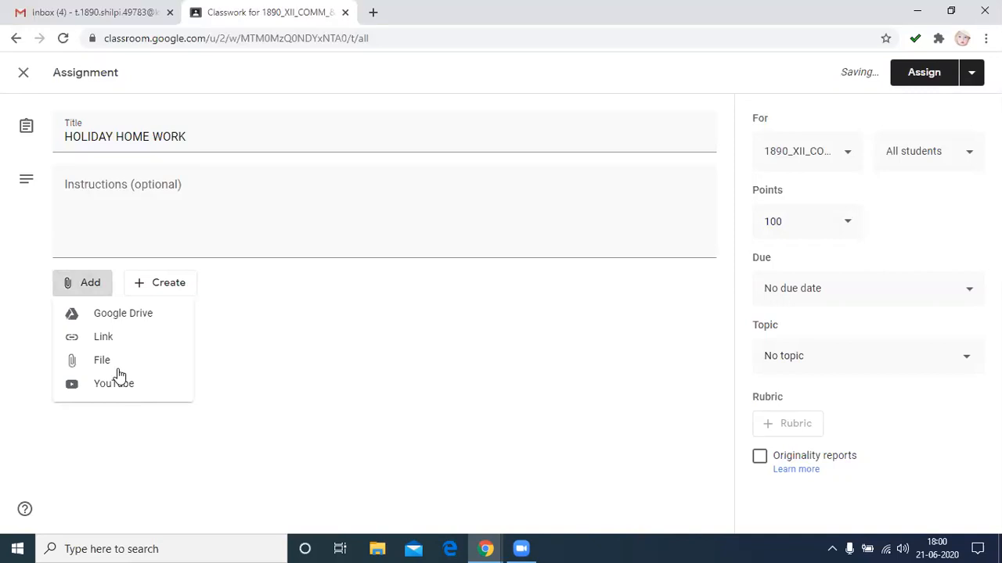
click(107, 368)
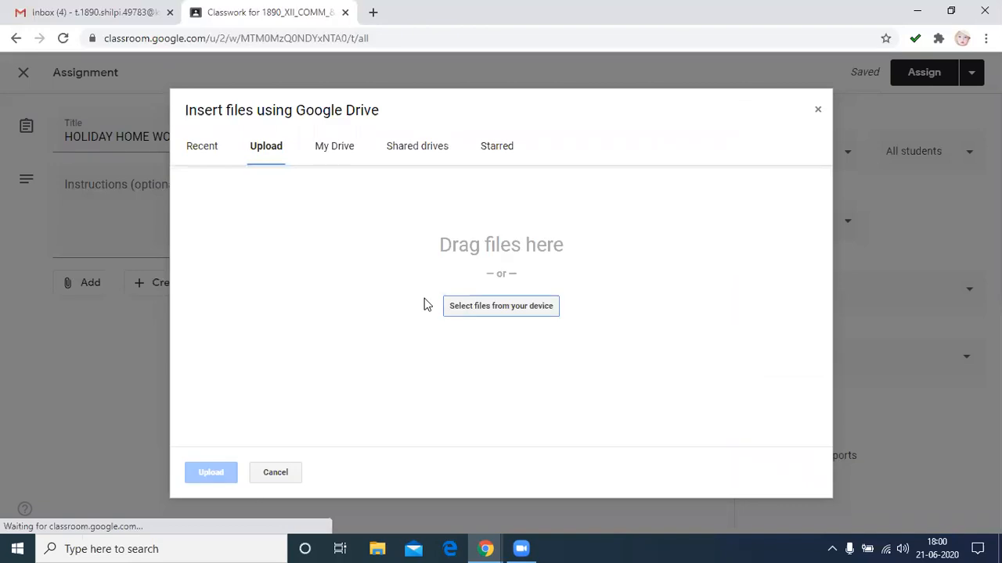
click(509, 305)
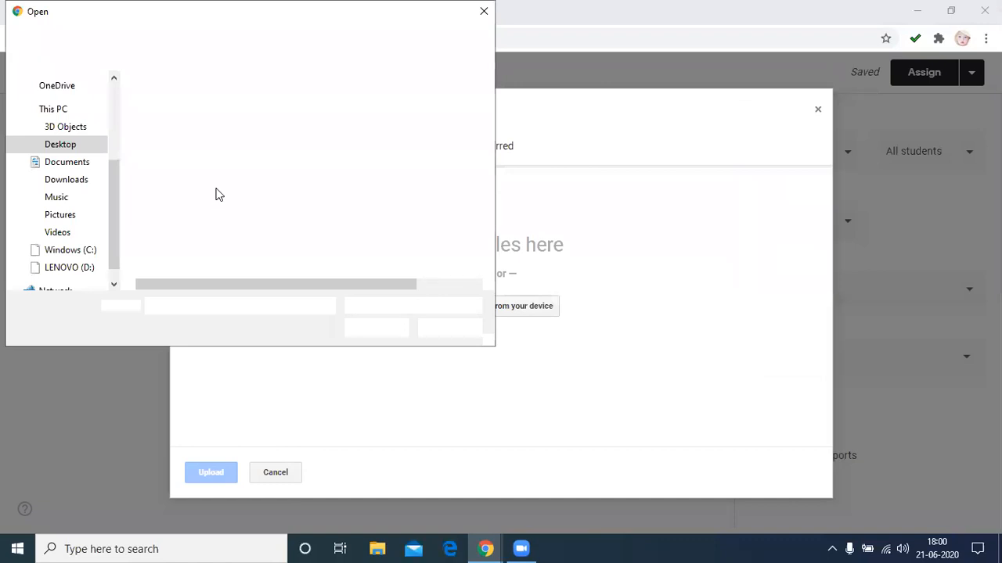
click(191, 134)
click(372, 335)
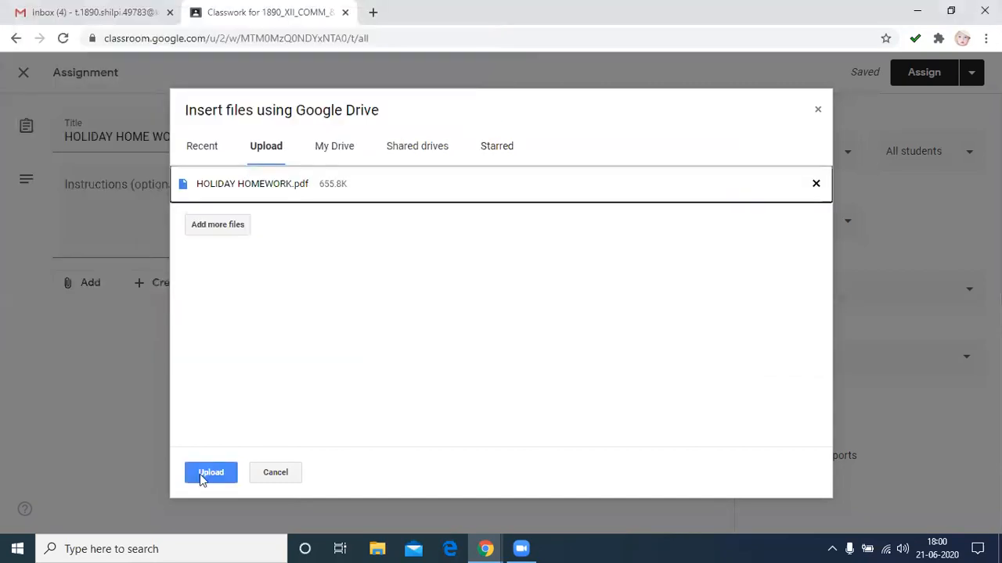
click(213, 475)
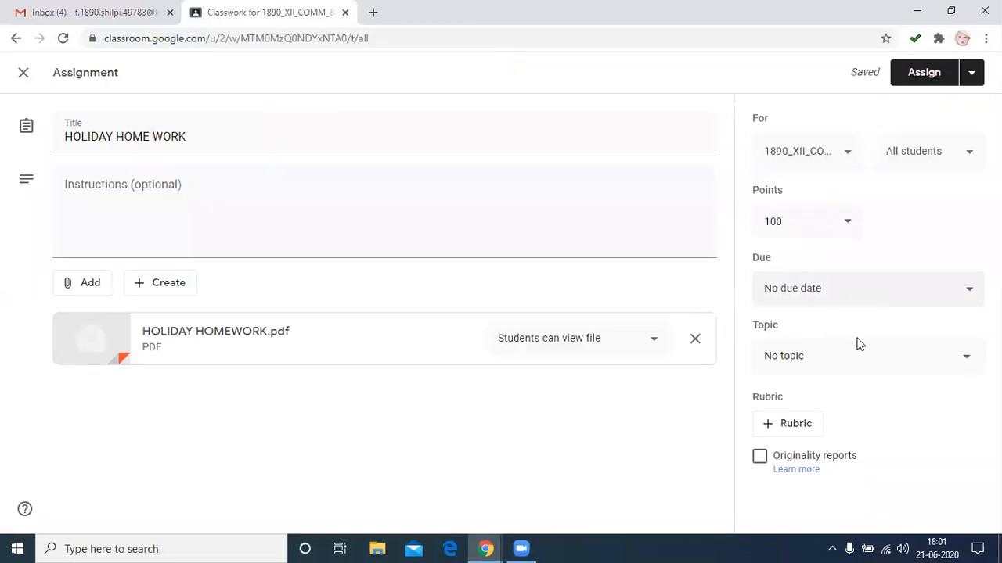
Set the holiday homework's due date to Jun 25, 2020 without a due time
click(899, 291)
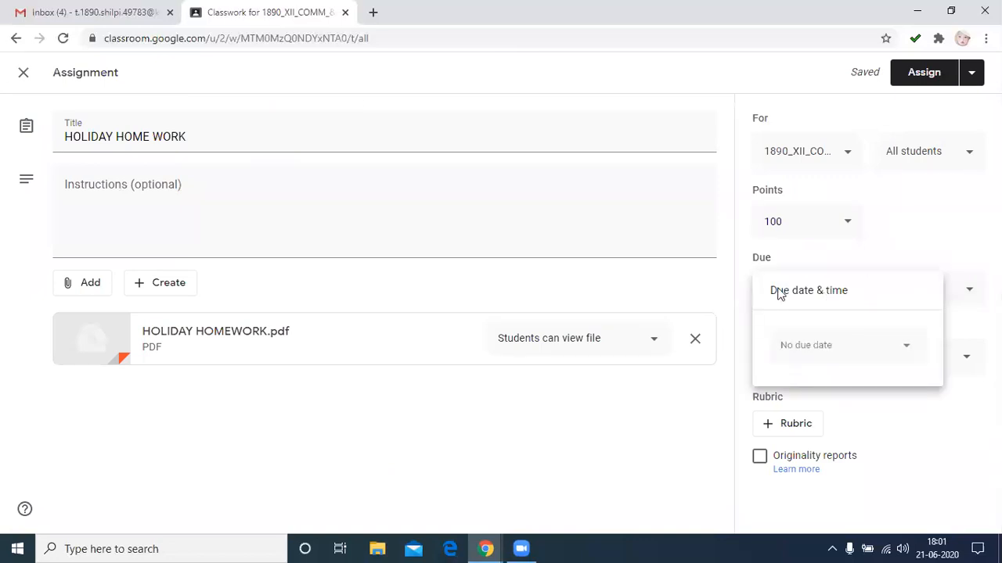
click(847, 350)
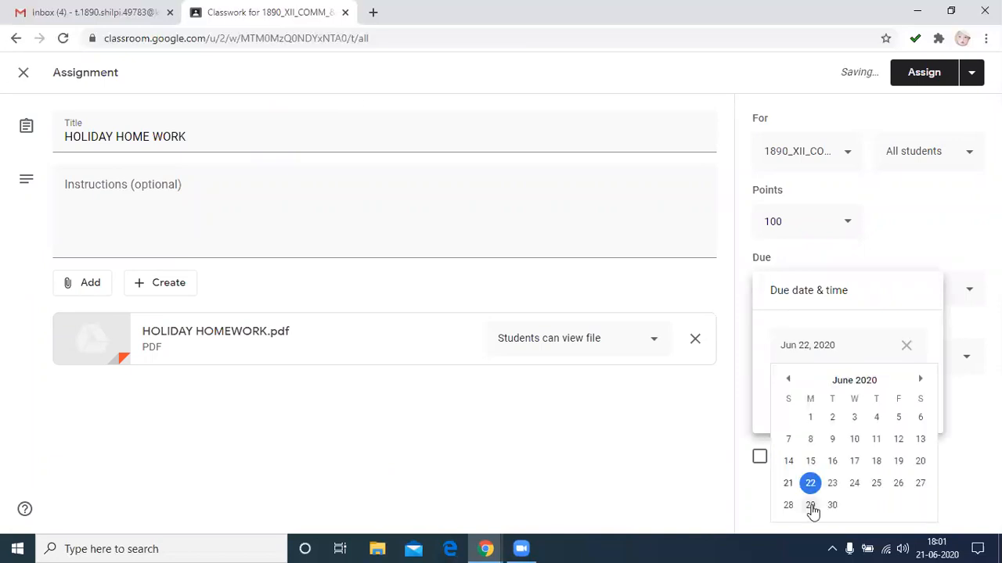
click(877, 483)
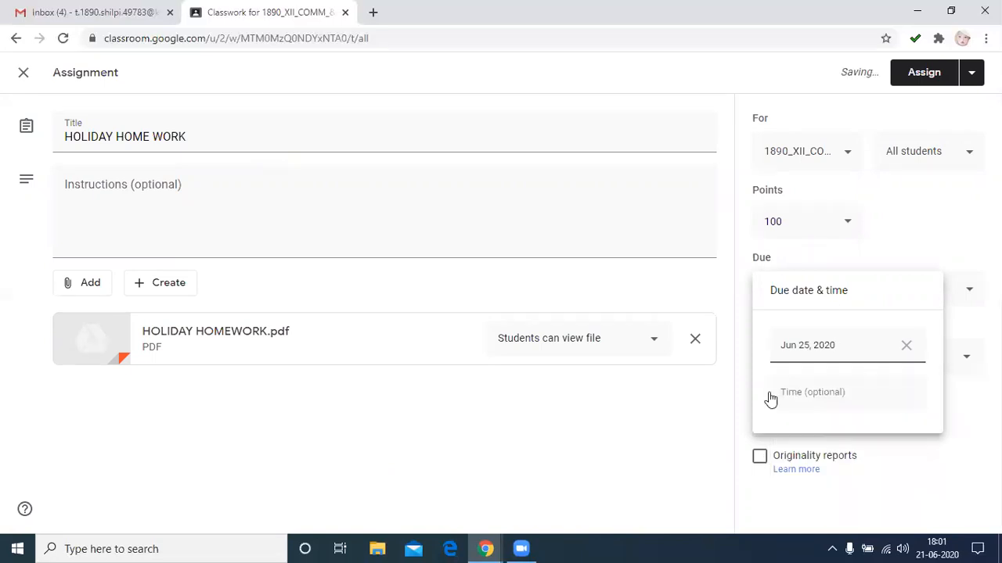
click(701, 425)
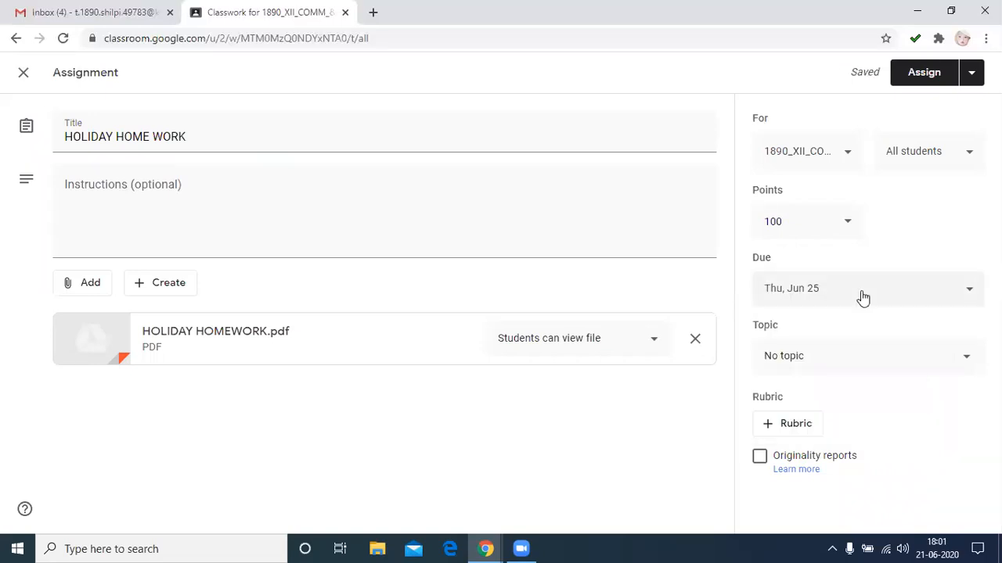
File the HOLIDAY HOME WORK assignment under the existing topic PYTHON 1 and assign it to the class
click(821, 370)
click(818, 442)
click(915, 73)
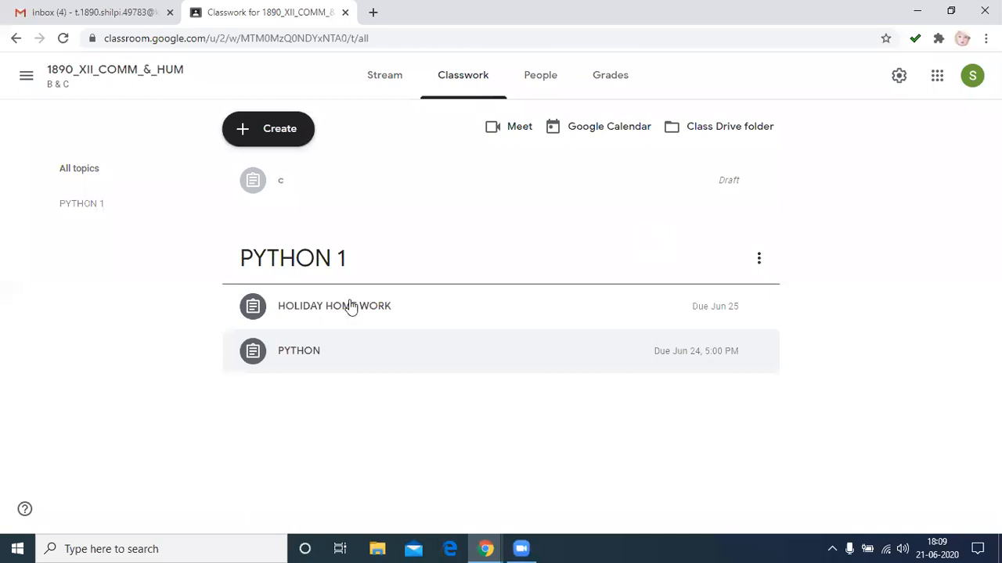
Expand the HOLIDAY HOME WORK and PYTHON entries in the classwork to check their turned-in and assigned counts
click(471, 84)
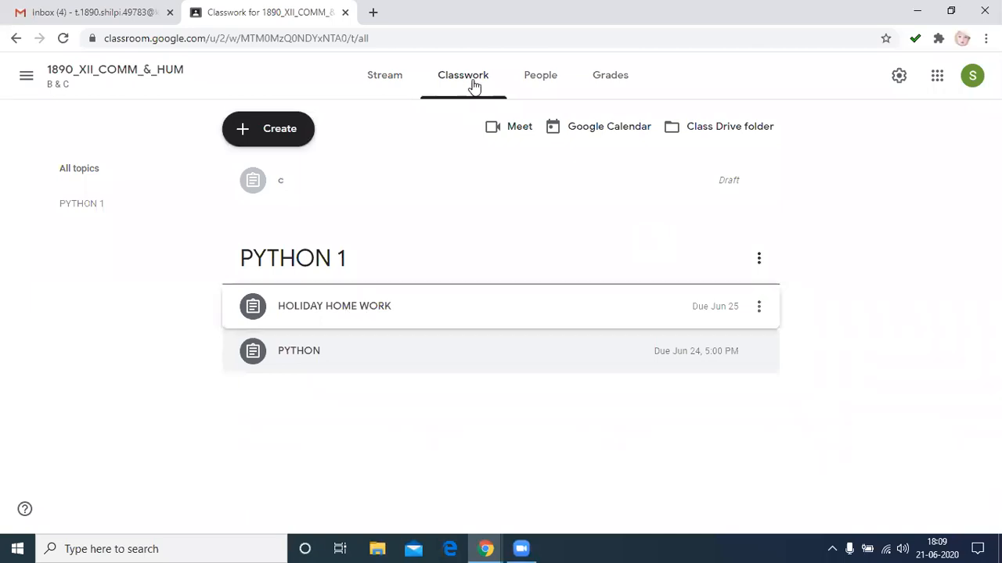
click(398, 314)
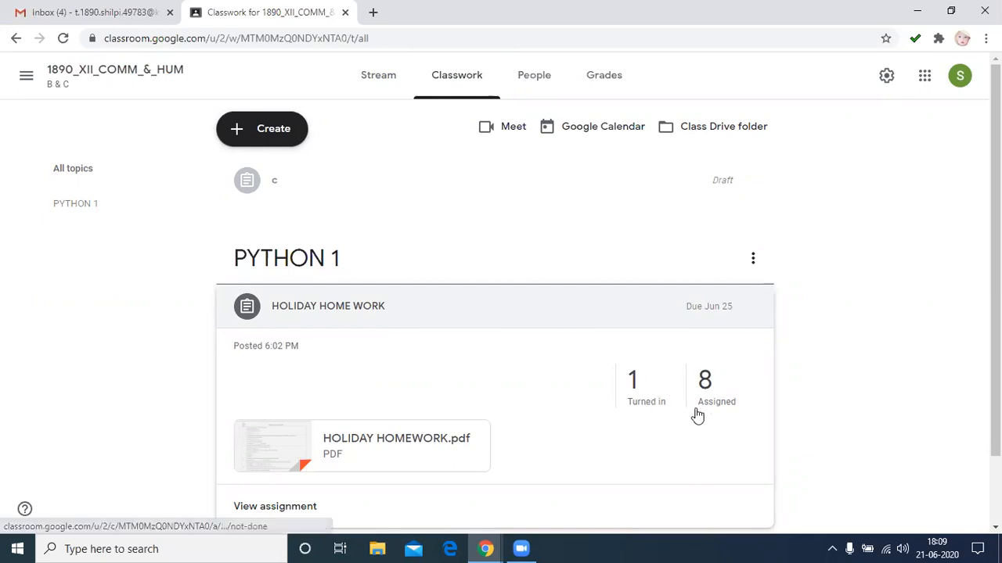
scroll(663, 402, down, 1)
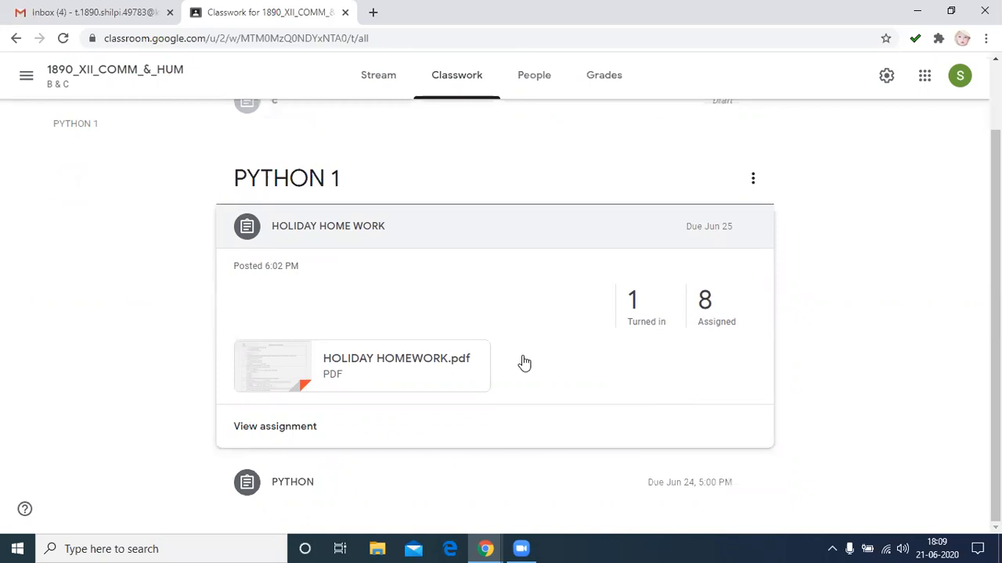
click(362, 484)
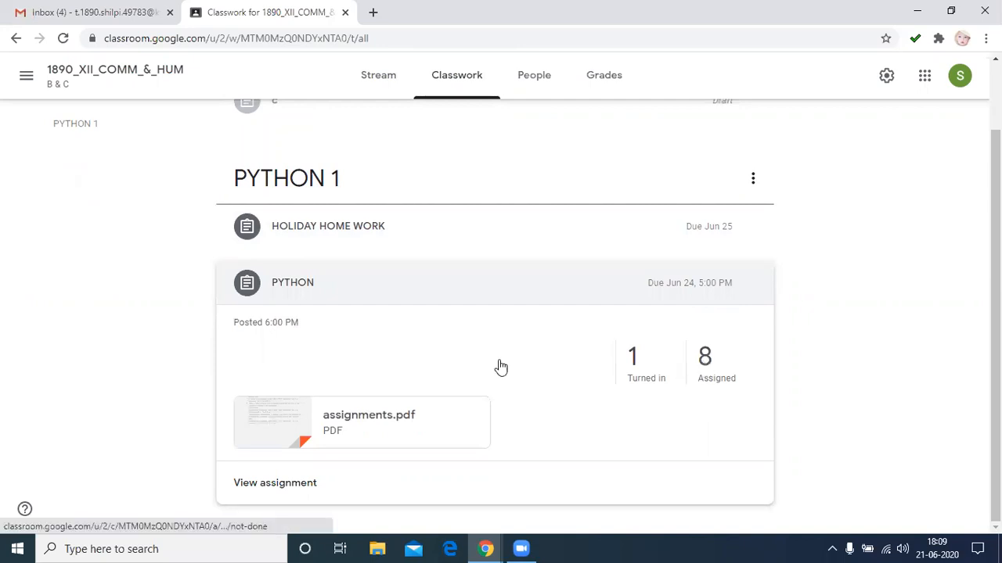
scroll(489, 374, up, 1)
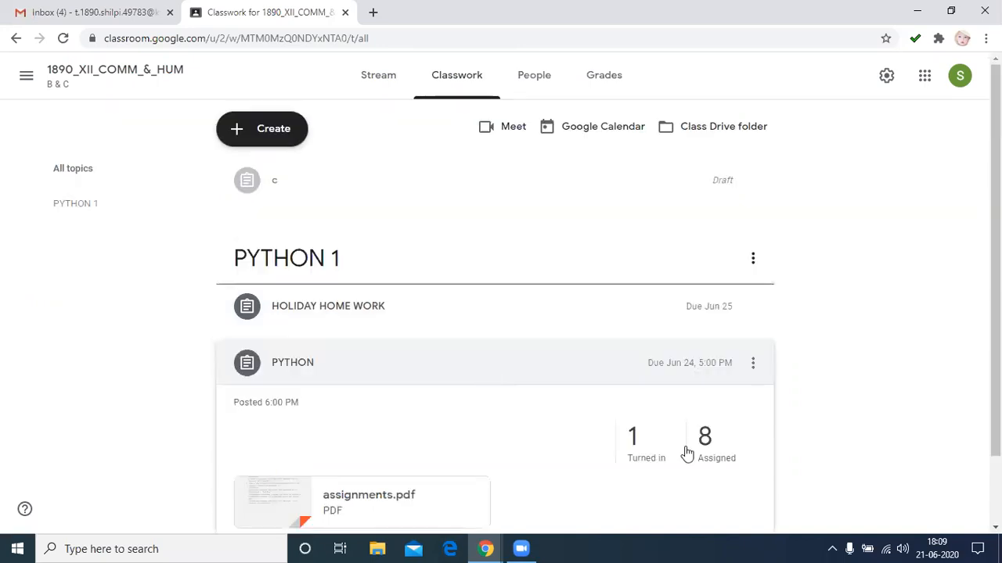
click(462, 319)
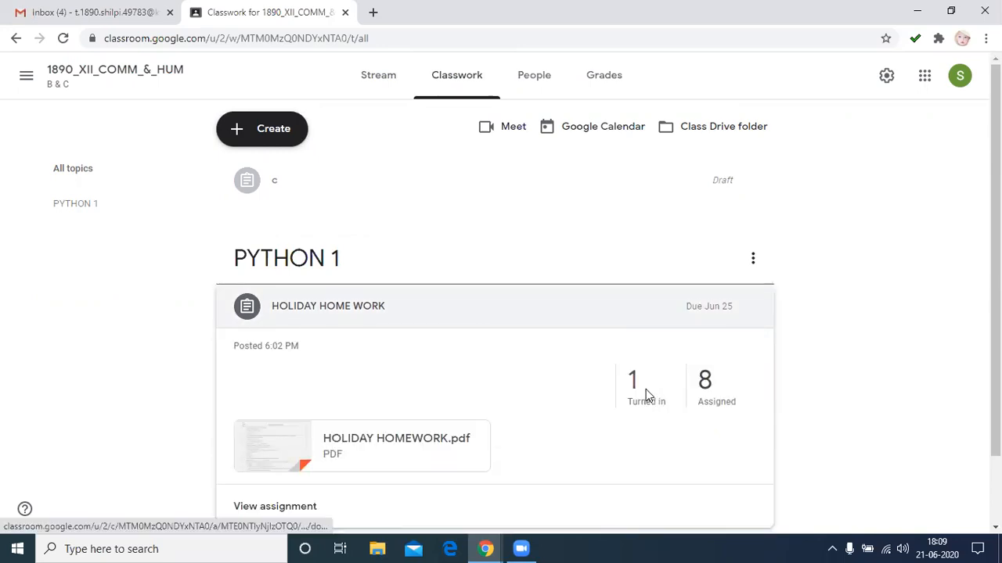
Open student 1's turned-in ip.pdf for HOLIDAY HOME WORK, dismiss the grading tips and read through the submission
click(646, 396)
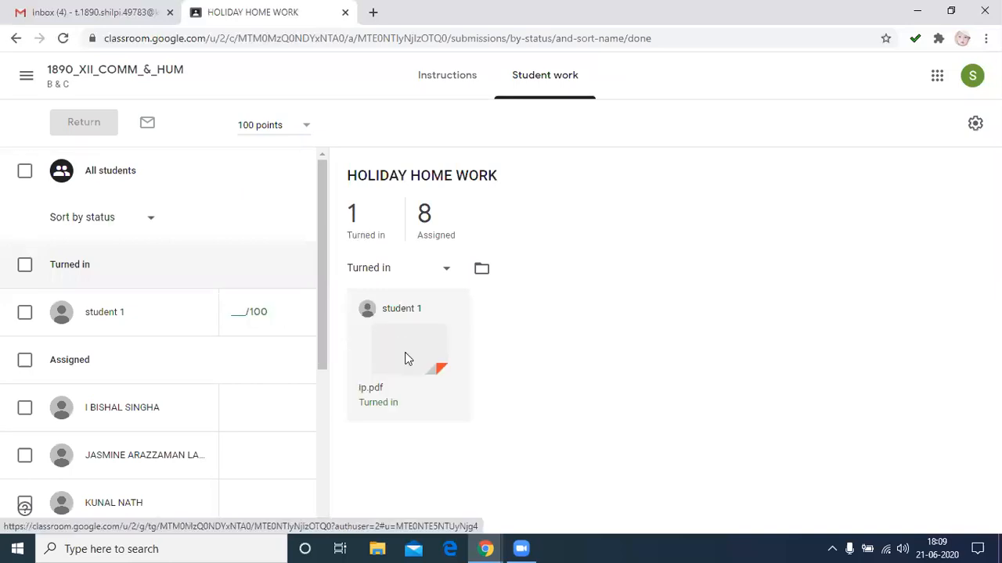
click(404, 358)
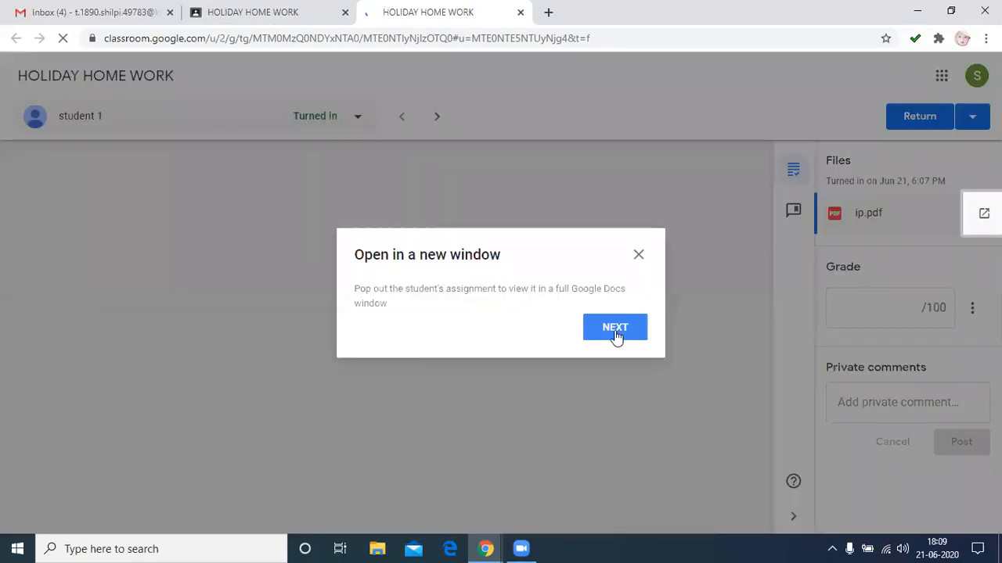
click(615, 328)
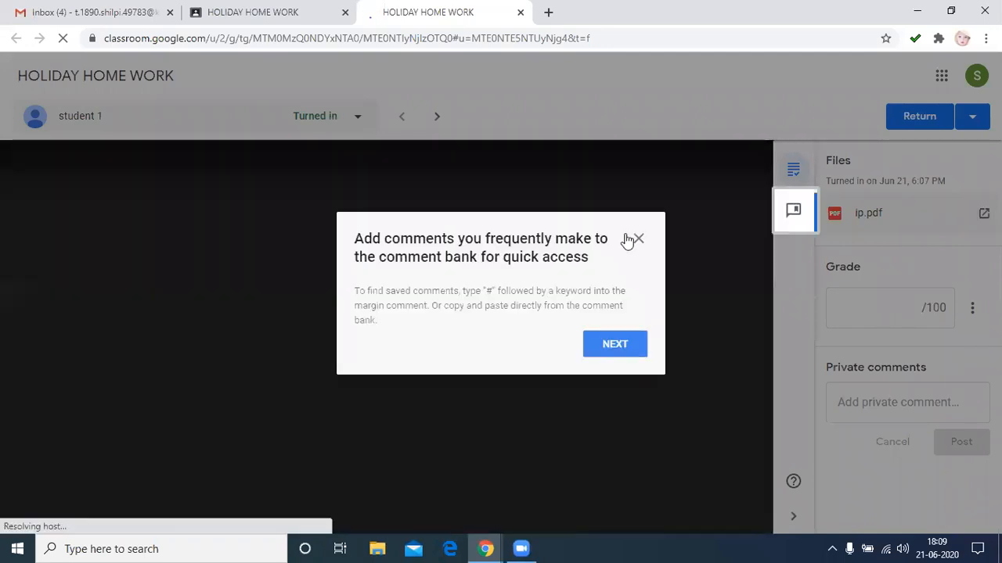
click(633, 258)
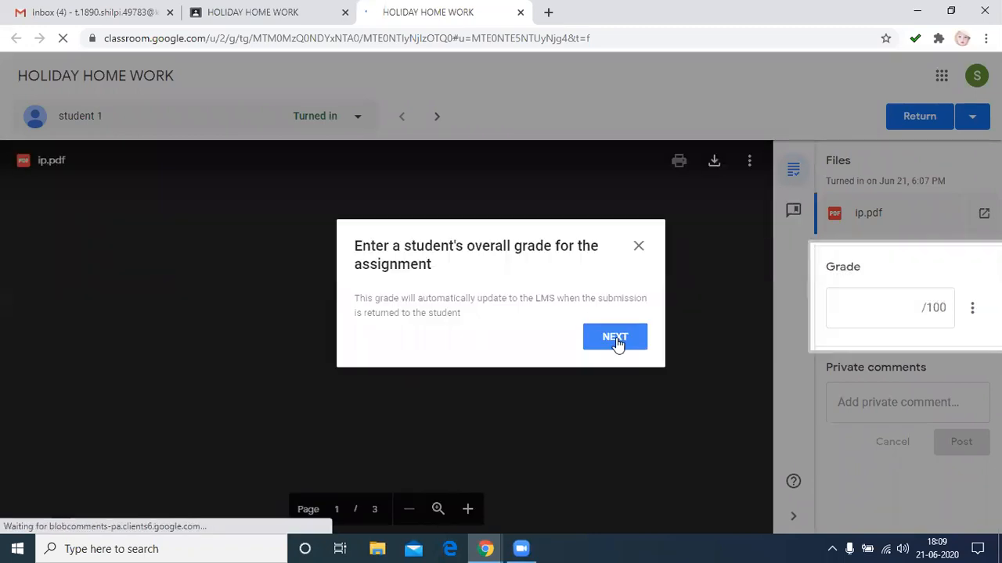
click(615, 337)
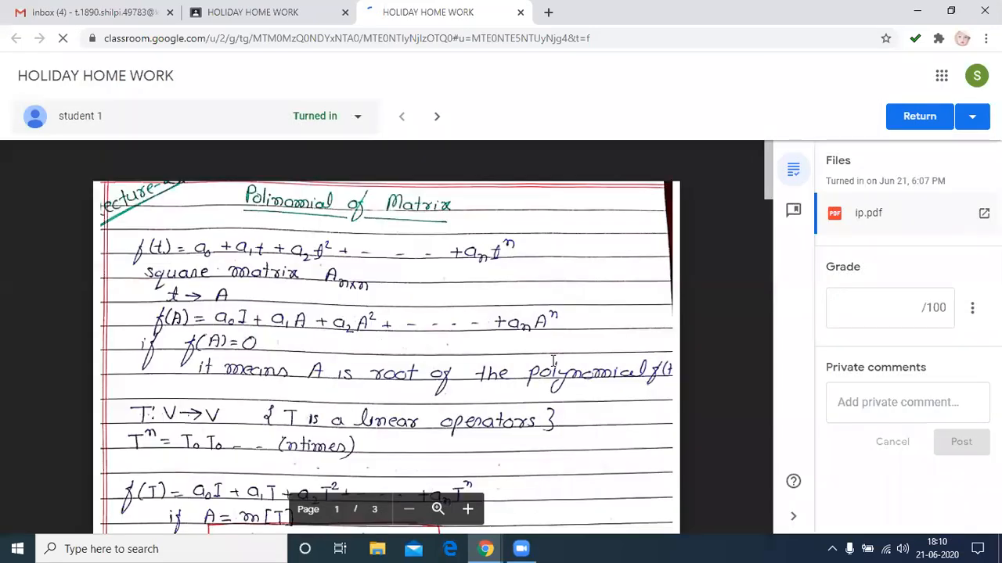
scroll(553, 361, down, 1)
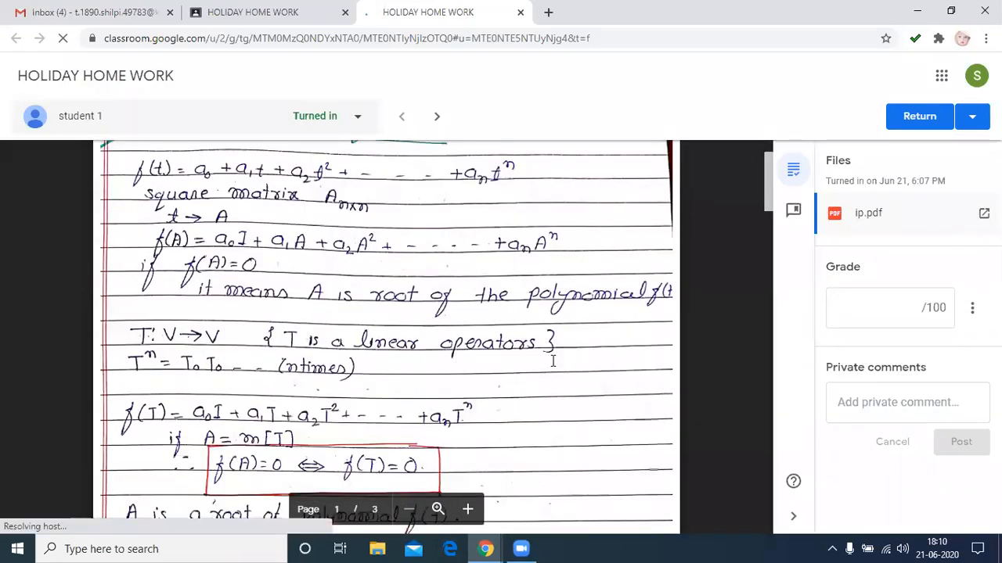
Read through all three pages of student 1's ip.pdf submission to look for mistakes
scroll(552, 360, down, 1)
scroll(552, 360, down, 1)
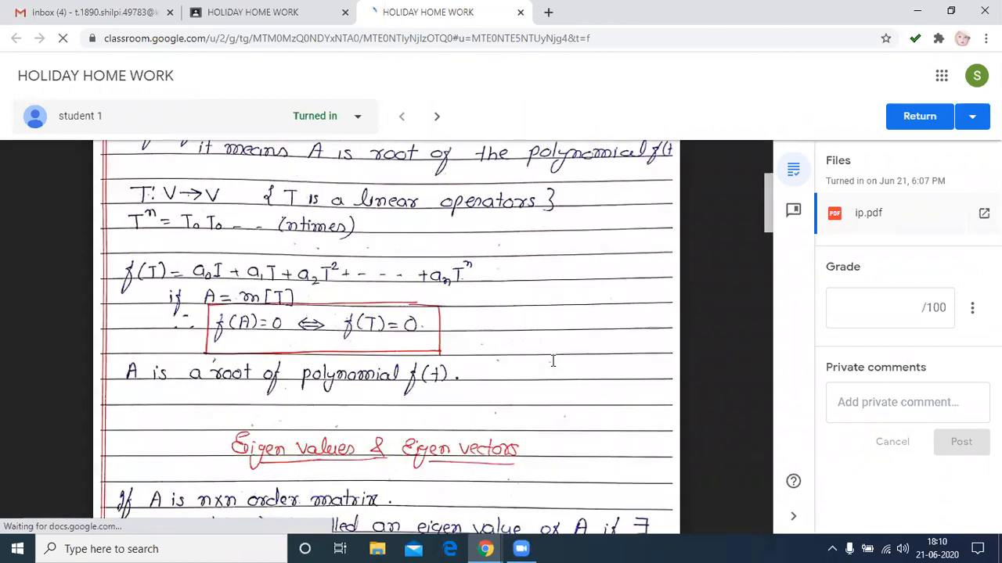
scroll(552, 361, down, 5)
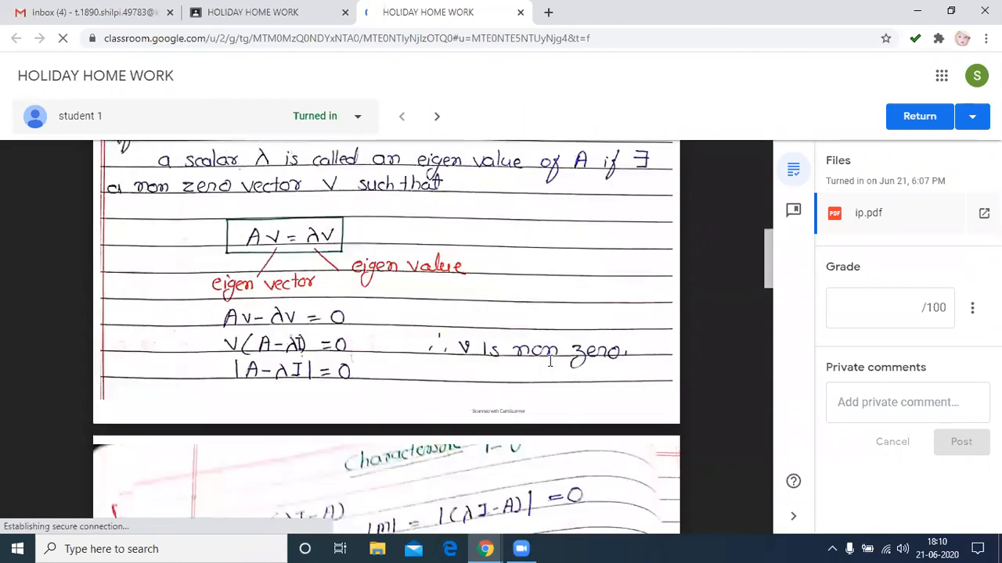
scroll(101, 263, down, 3)
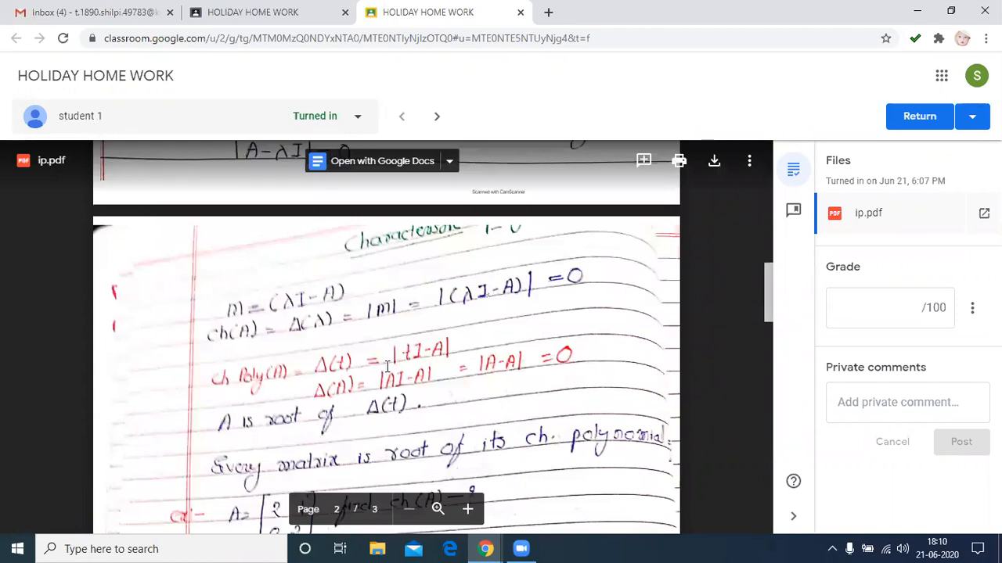
scroll(386, 366, down, 2)
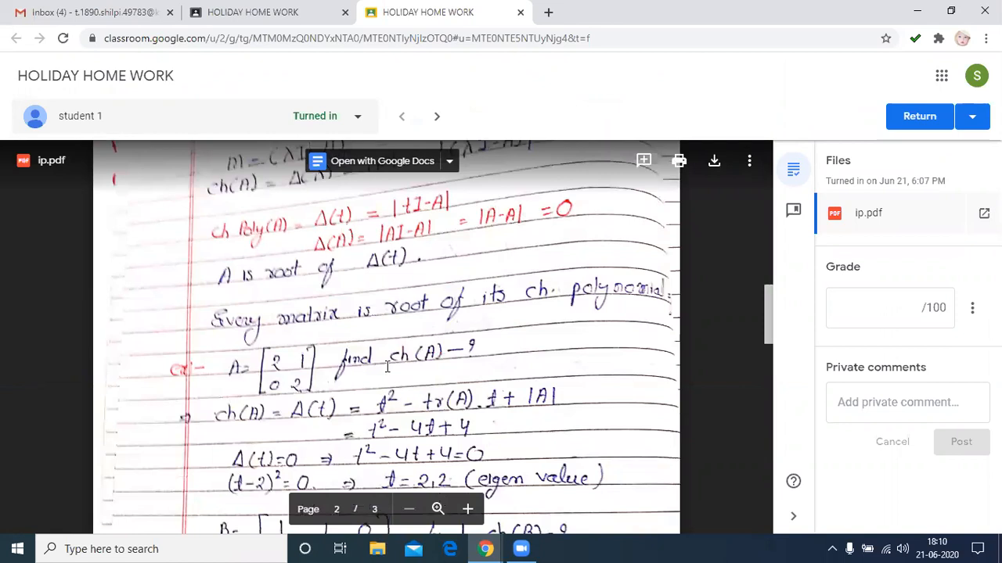
scroll(387, 367, down, 5)
scroll(386, 366, down, 5)
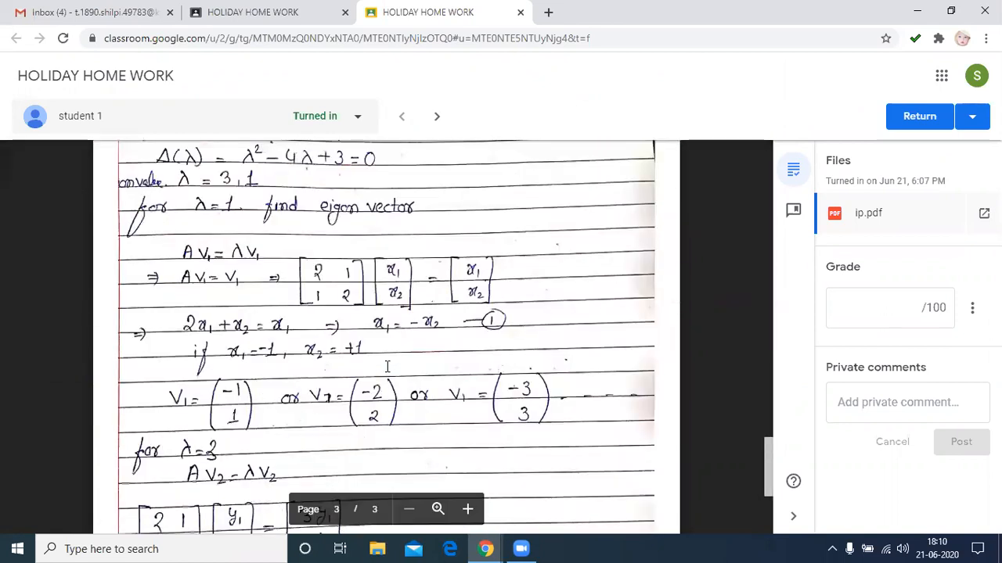
scroll(387, 366, up, 10)
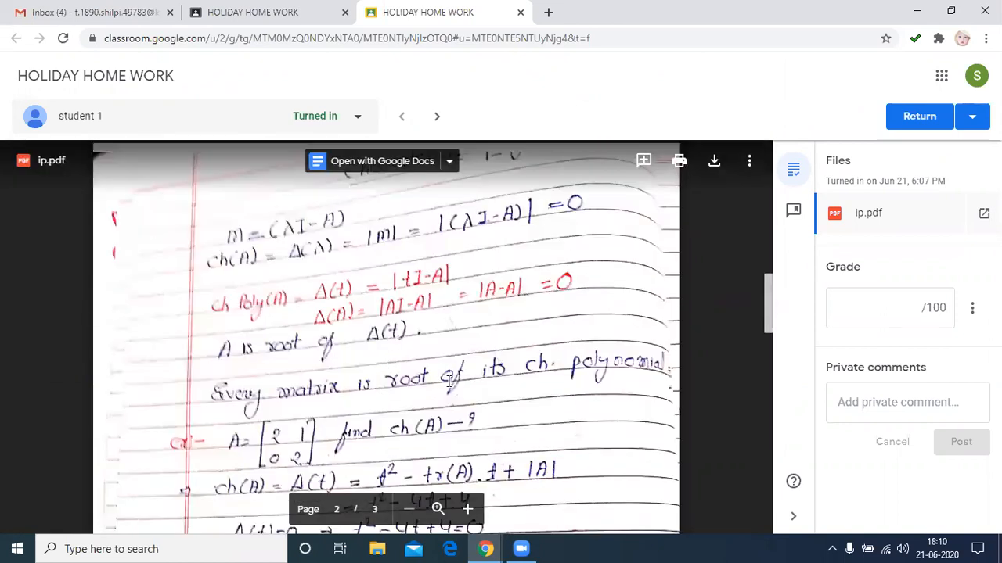
Highlight the linear operator formulas on page 1 of ip.pdf and post the comment "FORMULA IS NOT CORRECT"
scroll(450, 382, up, 5)
scroll(603, 182, up, 3)
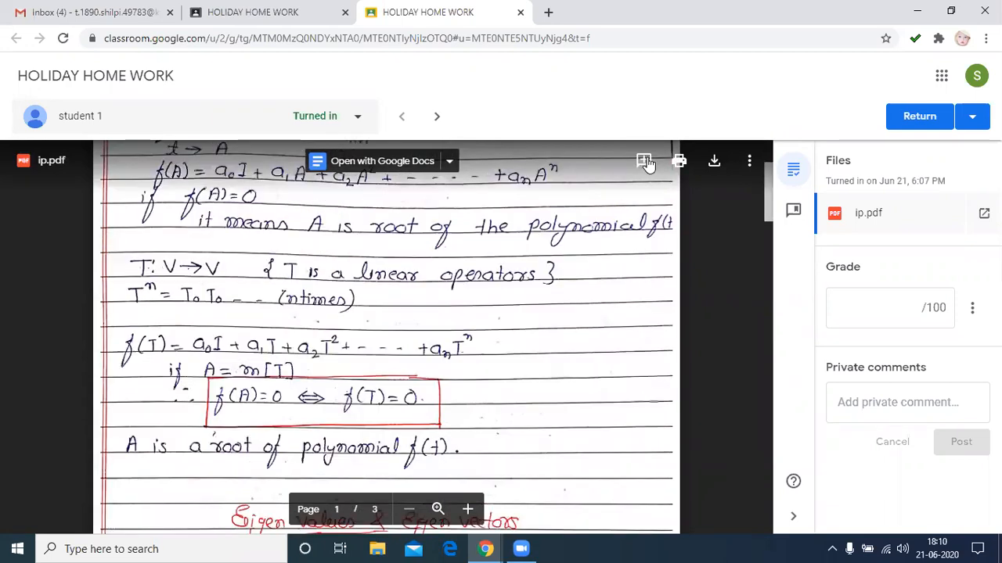
click(643, 160)
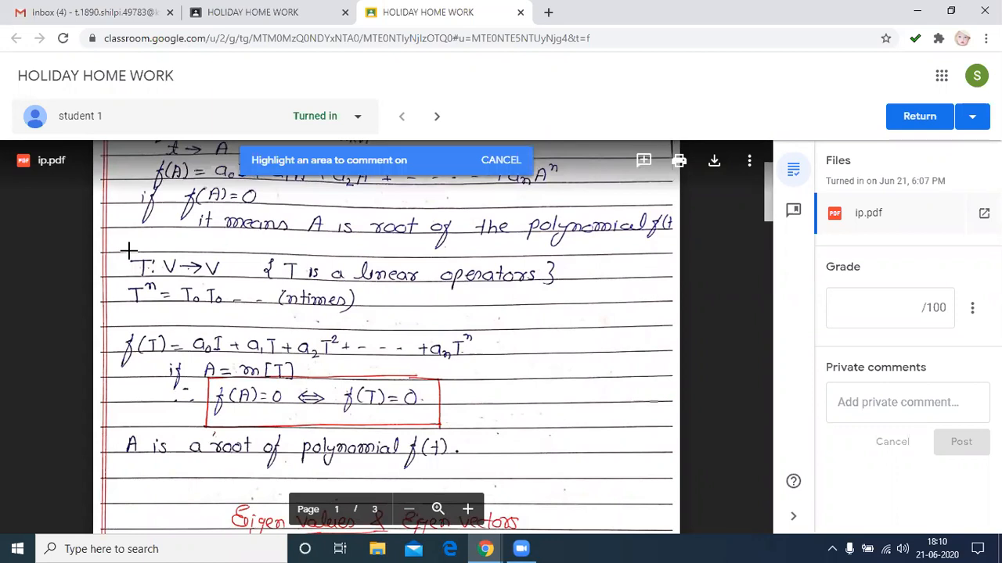
drag(128, 250, 609, 338)
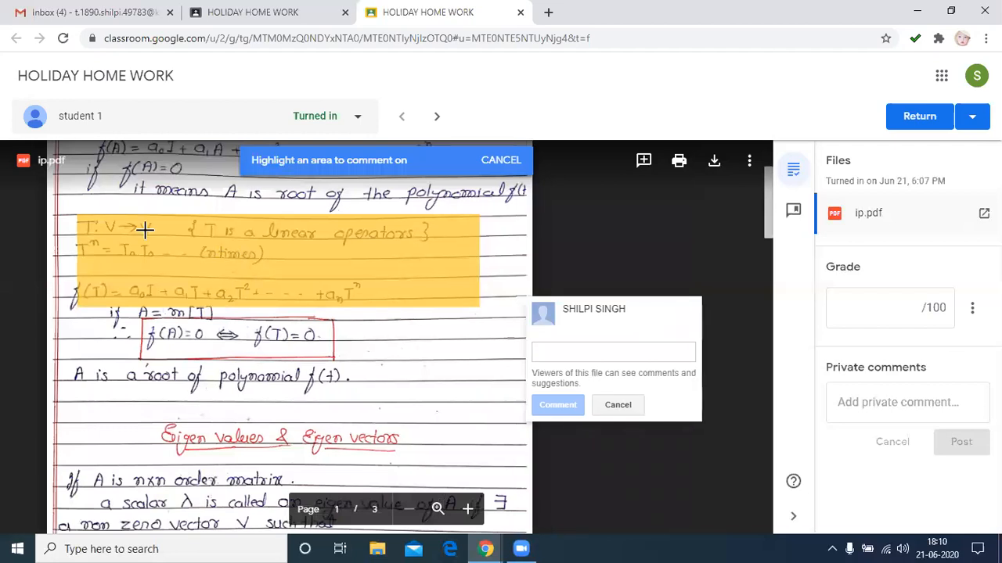
click(604, 348)
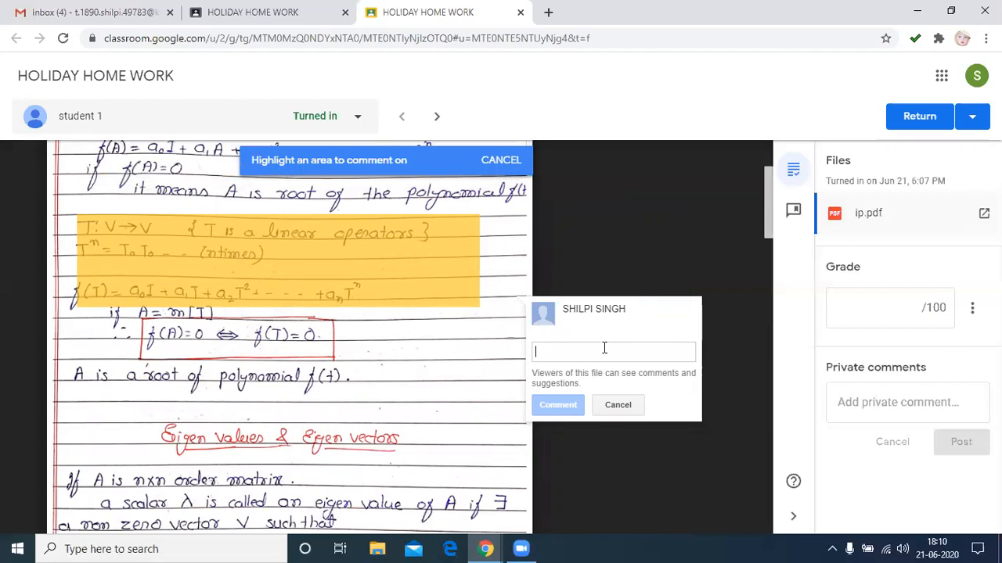
text(FOR)
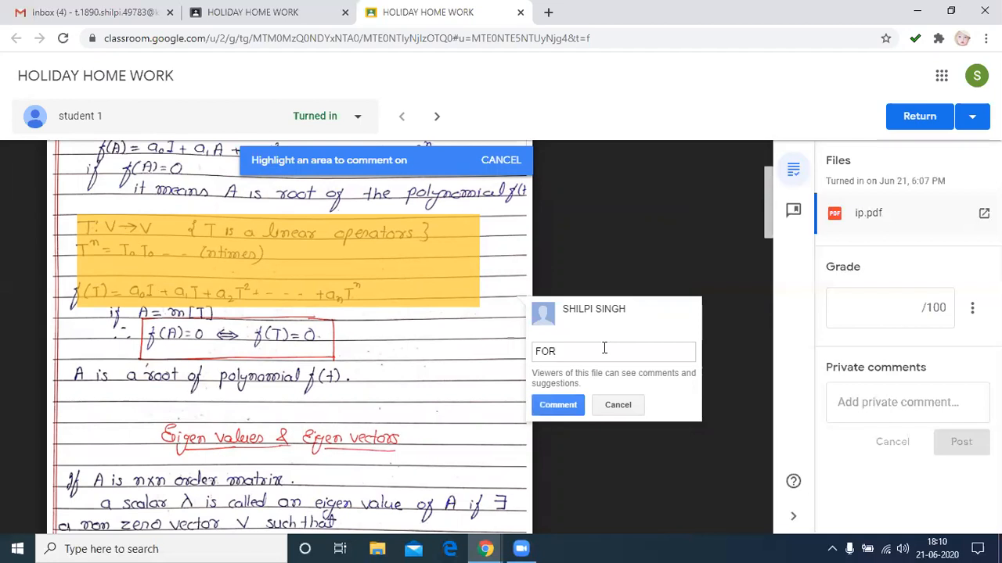
text(MULA IS NOT CORRECT)
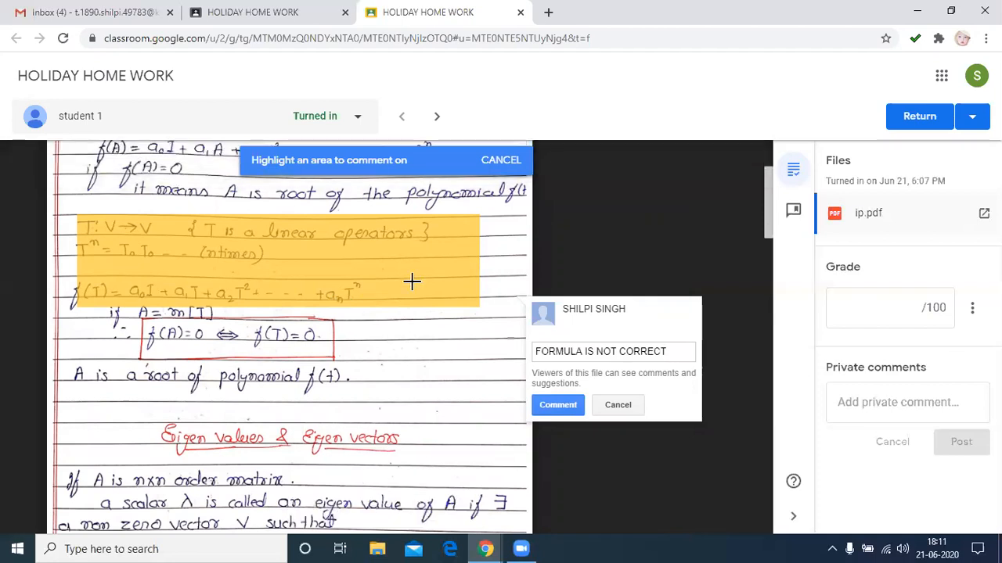
click(557, 405)
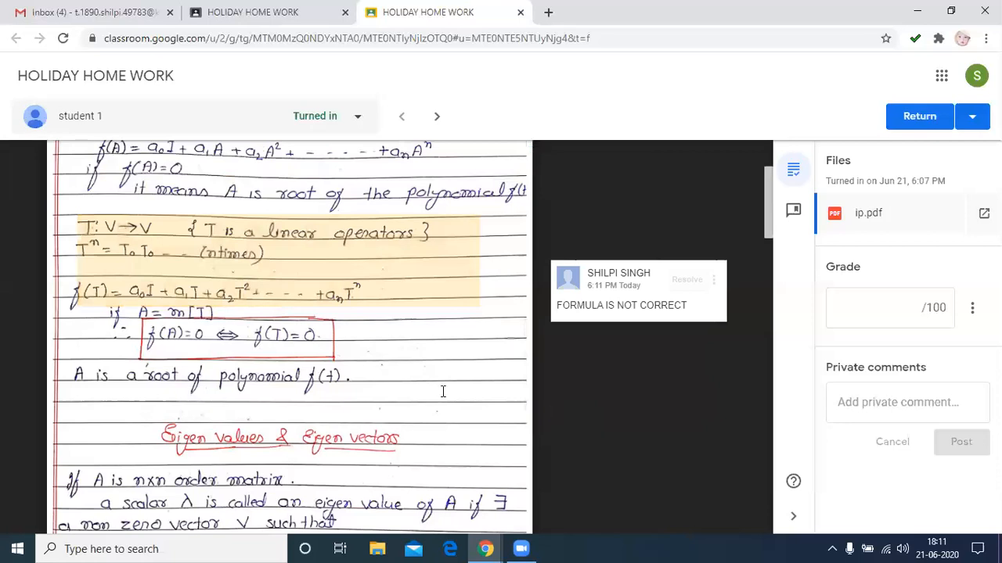
Highlight the ch(A) calculation for matrix A on page 2 and post the comment "SOME PROBLEM TO CALCULATION"
scroll(353, 326, down, 5)
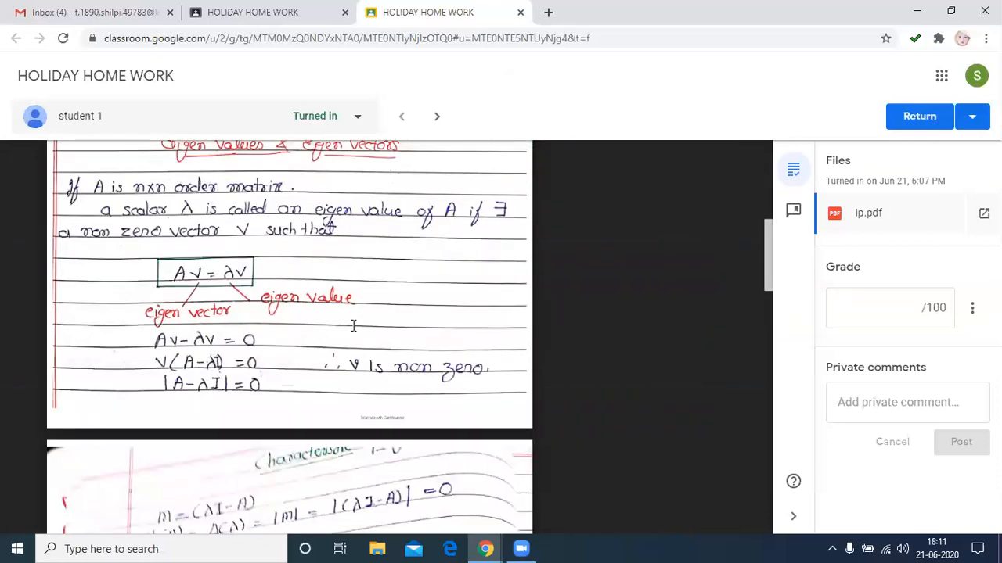
scroll(353, 325, down, 3)
scroll(353, 348, up, 8)
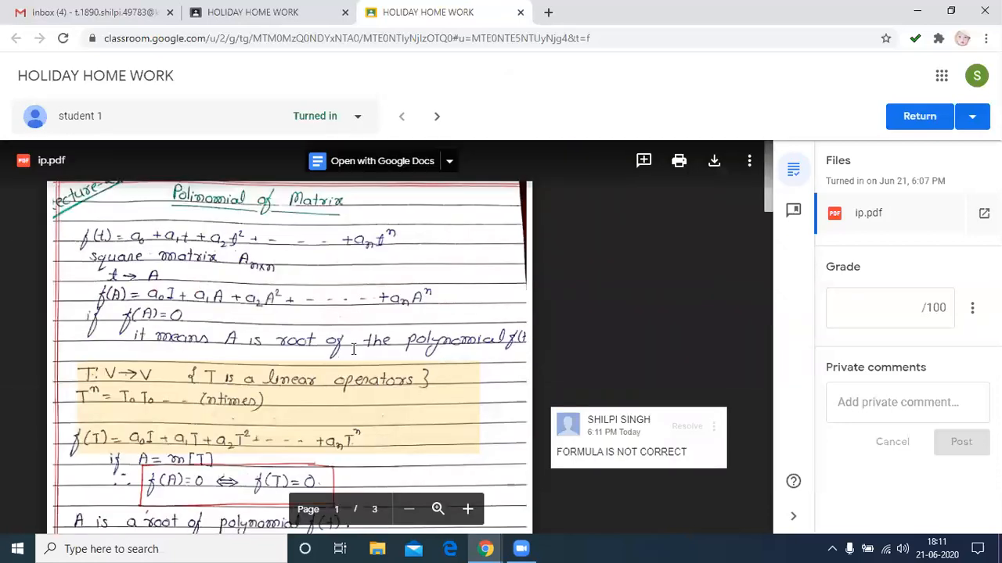
click(639, 165)
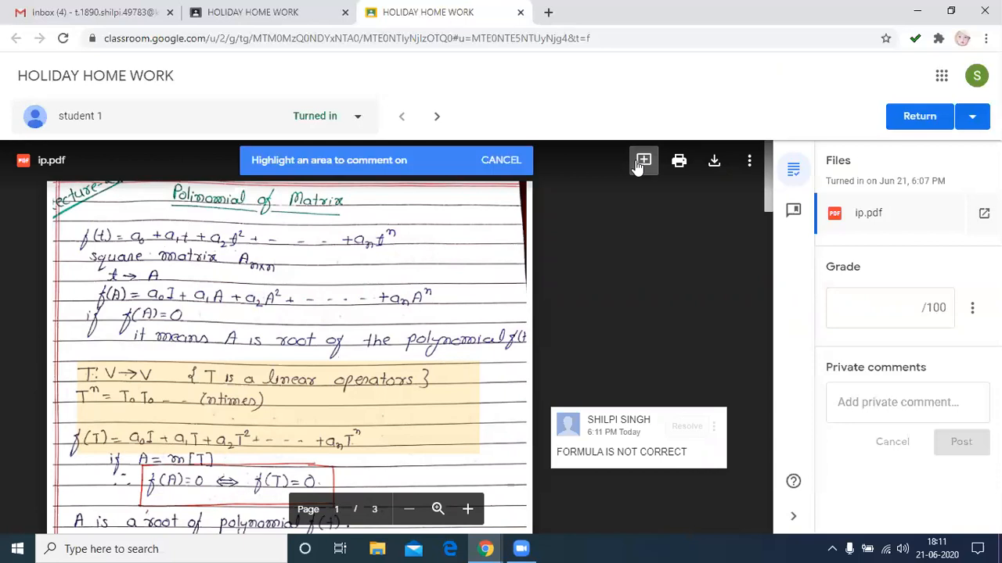
scroll(335, 381, down, 2)
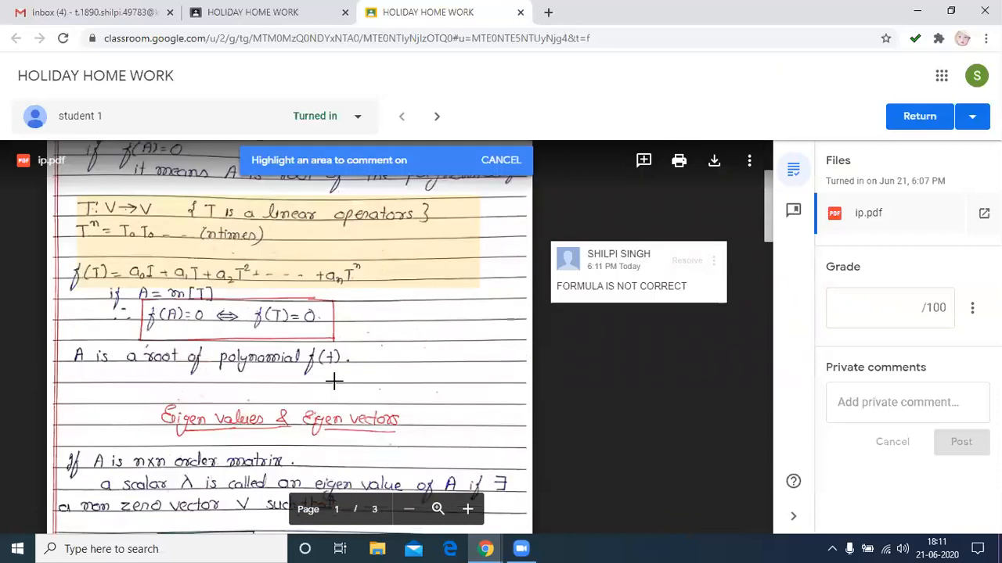
scroll(335, 381, down, 5)
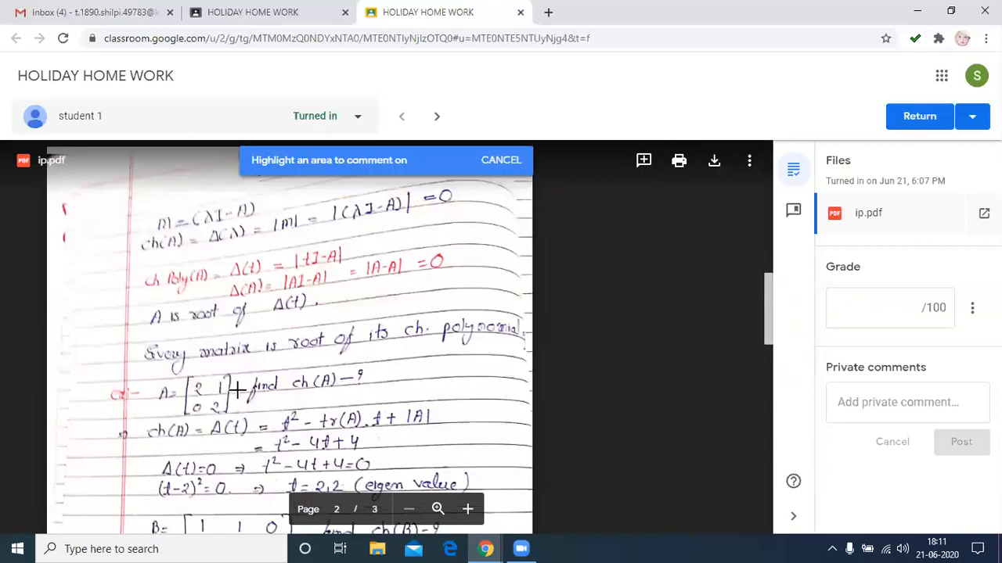
scroll(197, 267, down, 2)
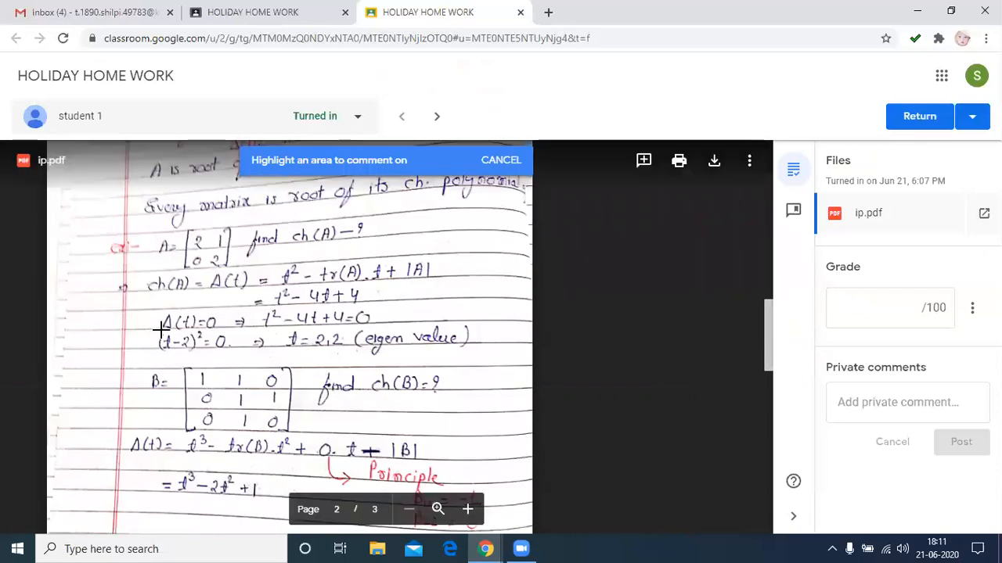
drag(493, 360, 510, 357)
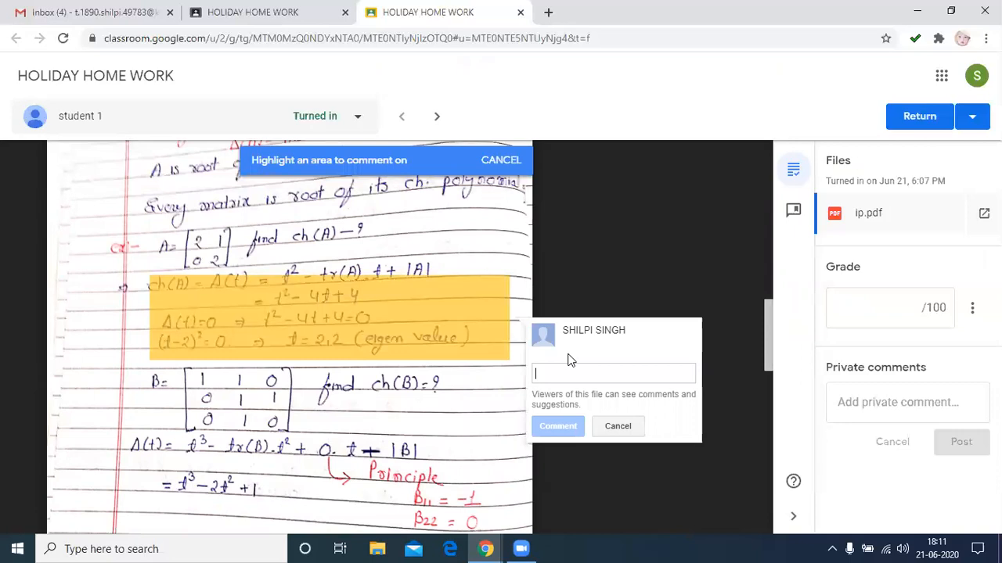
text(SOME P)
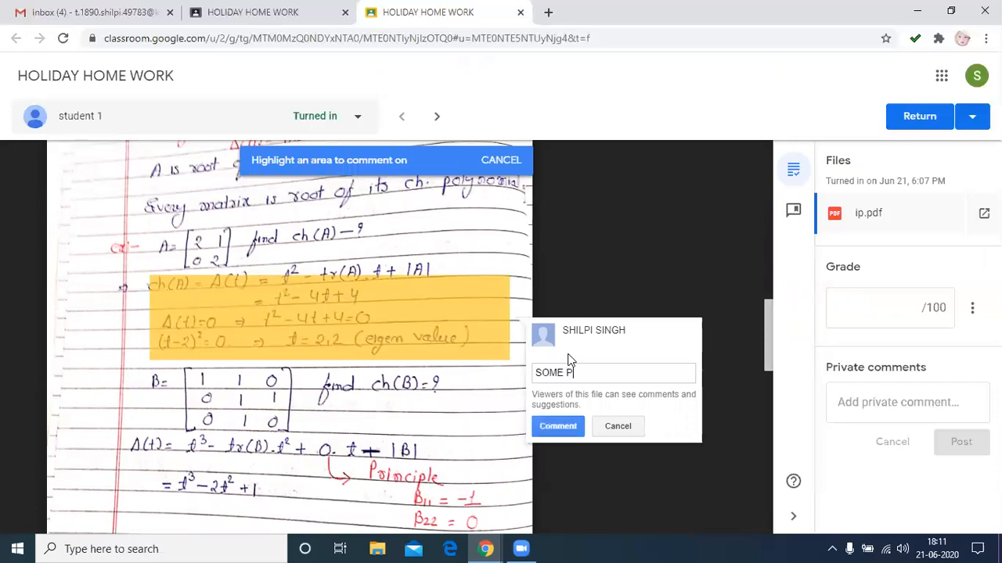
text(ROBLEM TO CALCULATION)
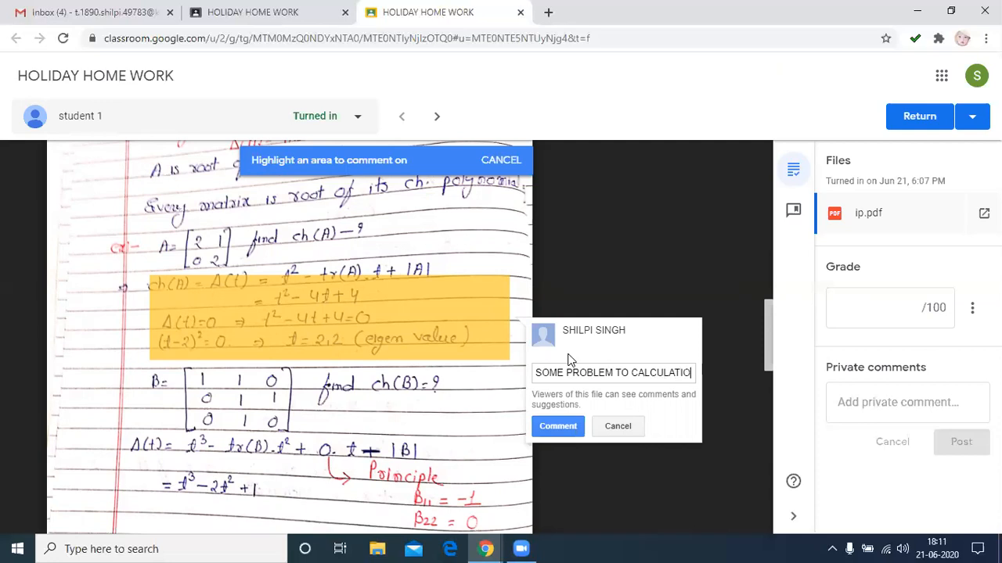
click(548, 440)
Grade student 1's HOLIDAY HOME WORK submission 80 out of 100, leaving the private comment empty
scroll(352, 389, down, 3)
scroll(352, 388, up, 10)
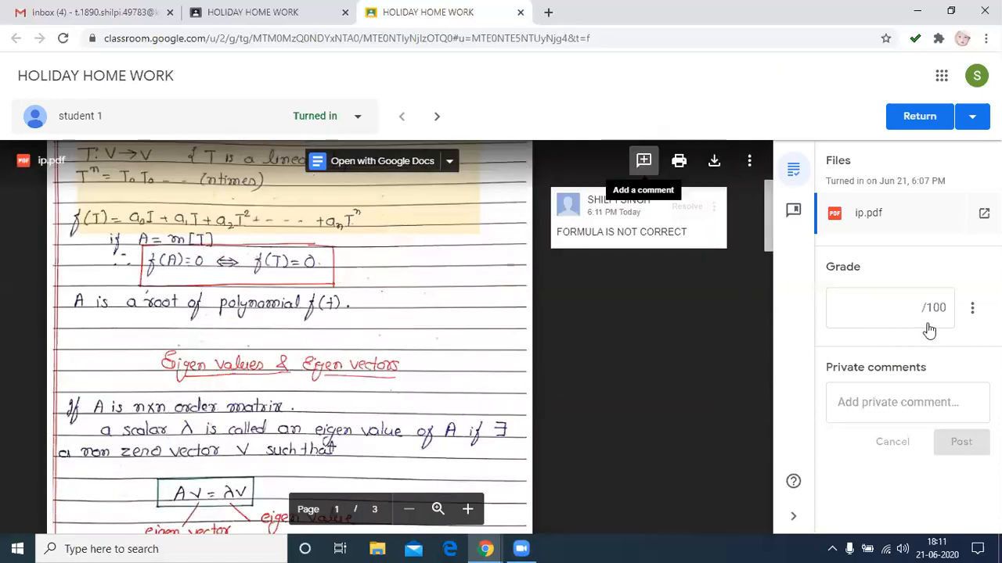
click(865, 312)
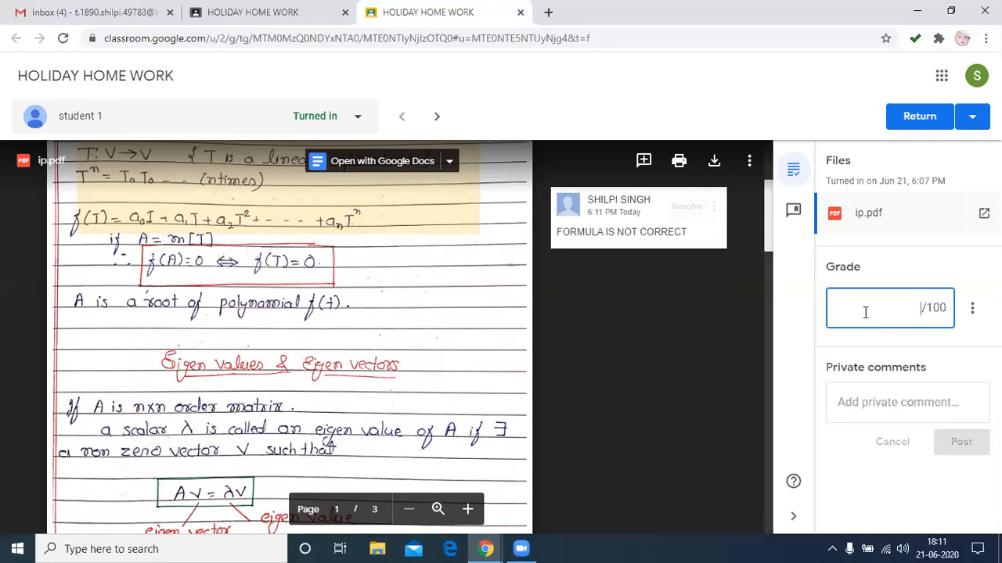
text(80)
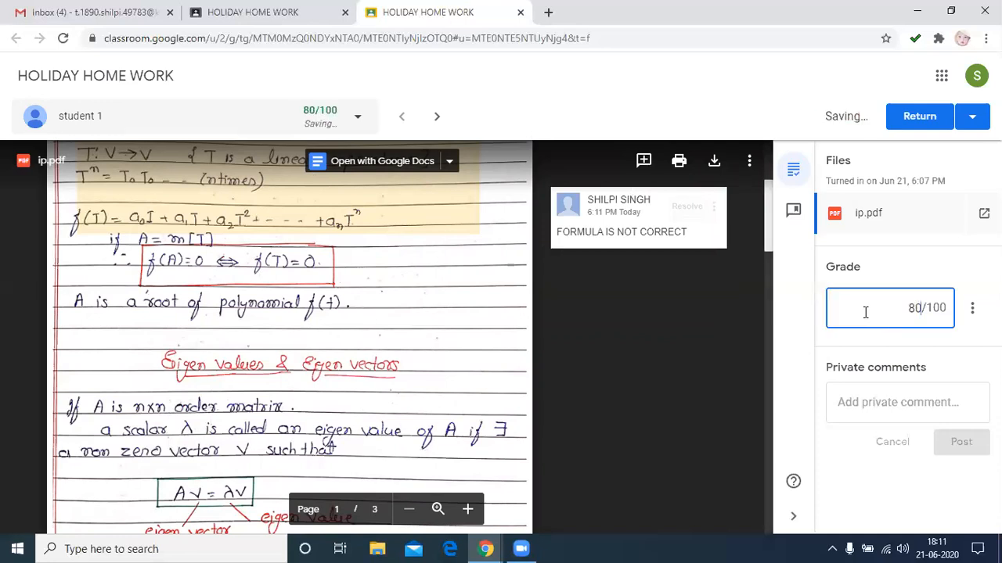
click(892, 409)
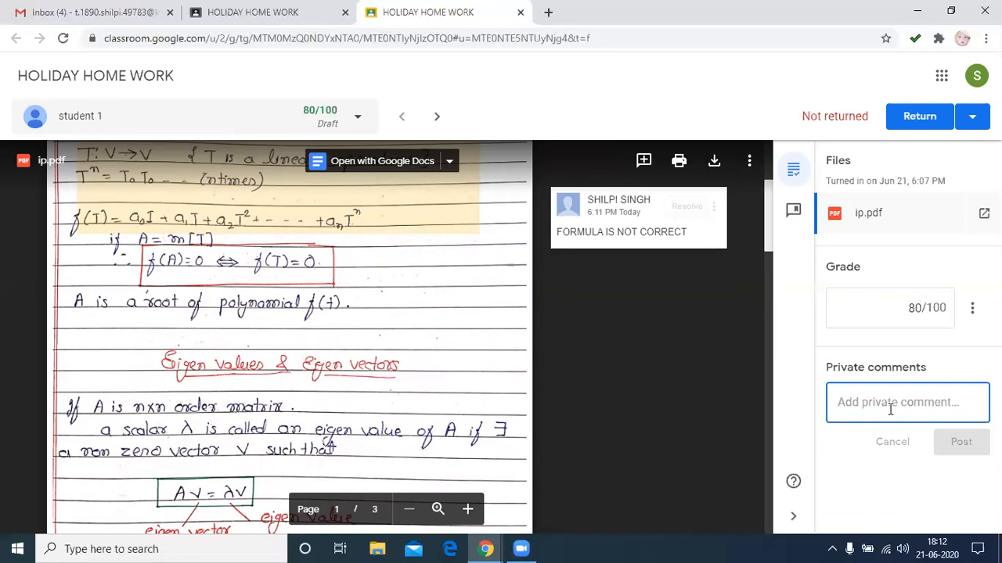
click(582, 340)
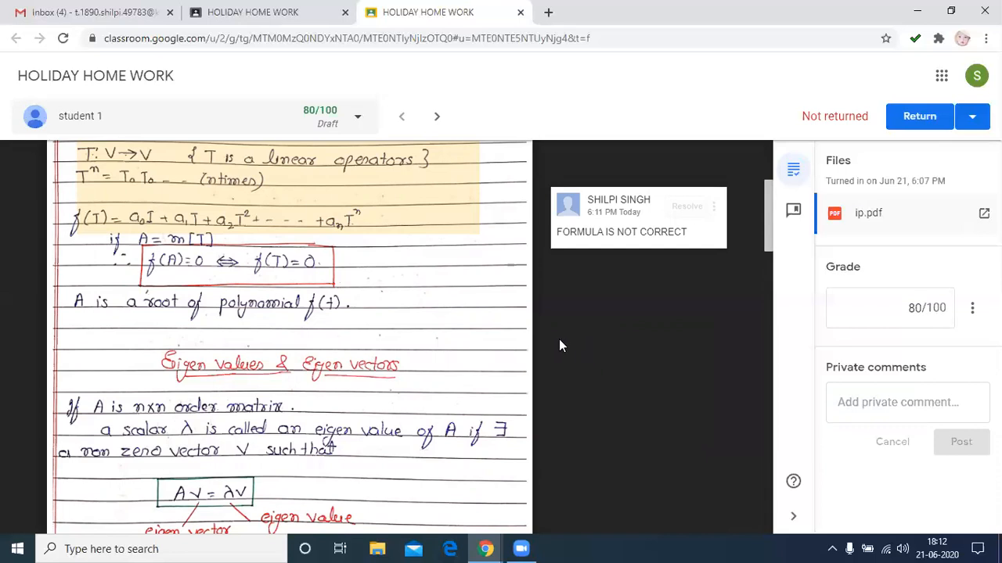
Return the graded HOLIDAY HOME WORK submission to student 1 and confirm the return
click(916, 125)
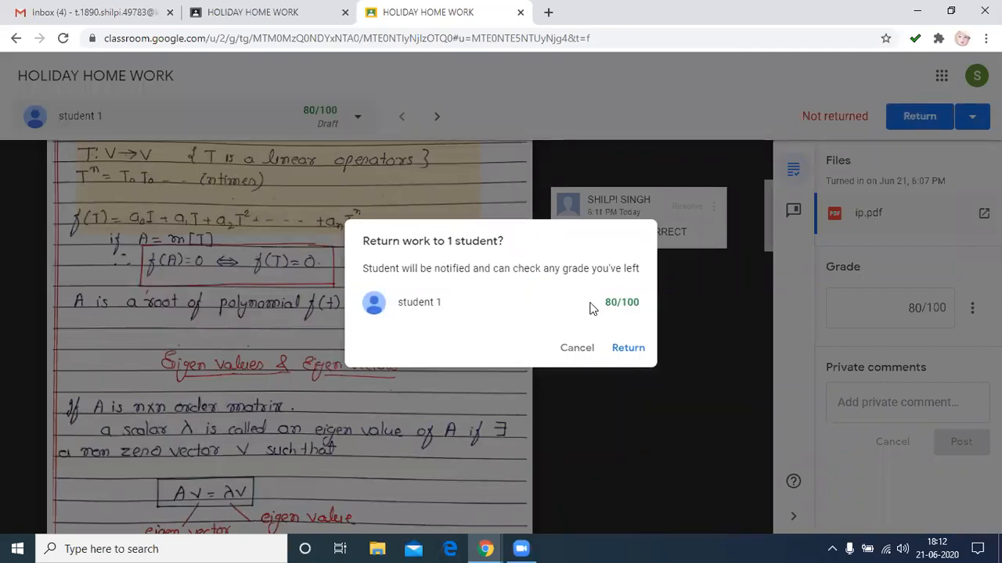
click(628, 349)
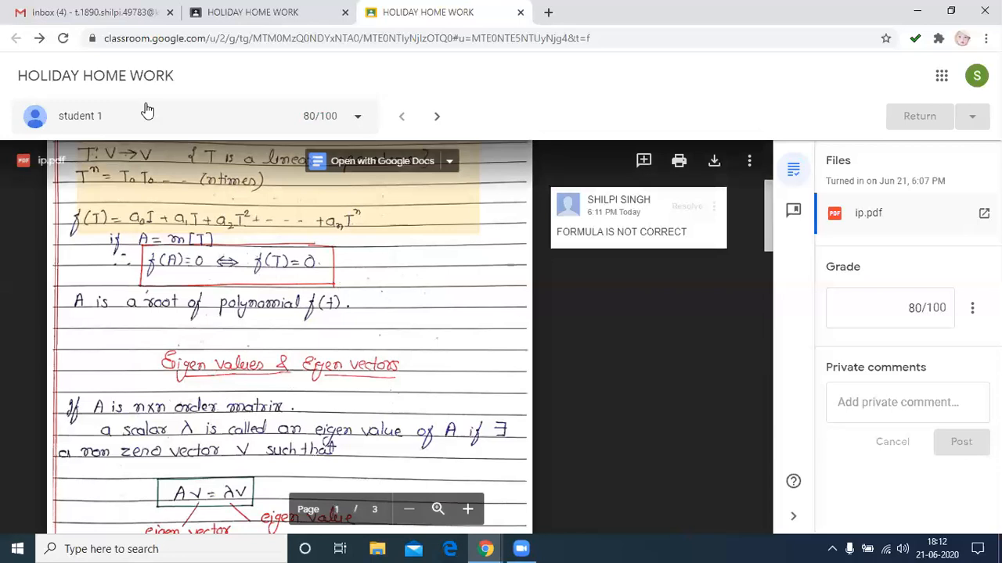
scroll(343, 323, up, 3)
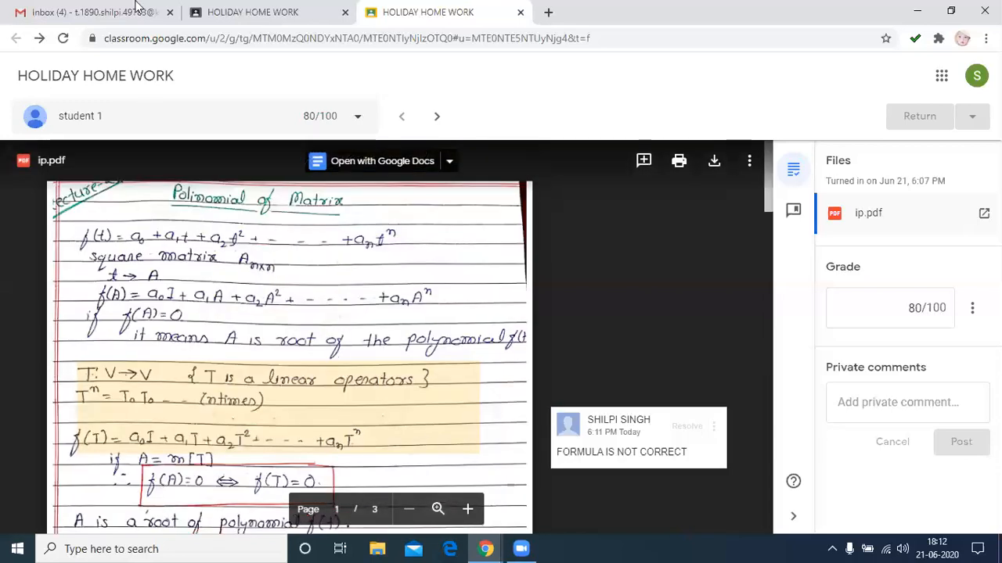
Check the turned-in, assigned and graded counts in the HOLIDAY HOME WORK student work overview for all students
key(ctrl+shift+Tab)
click(103, 173)
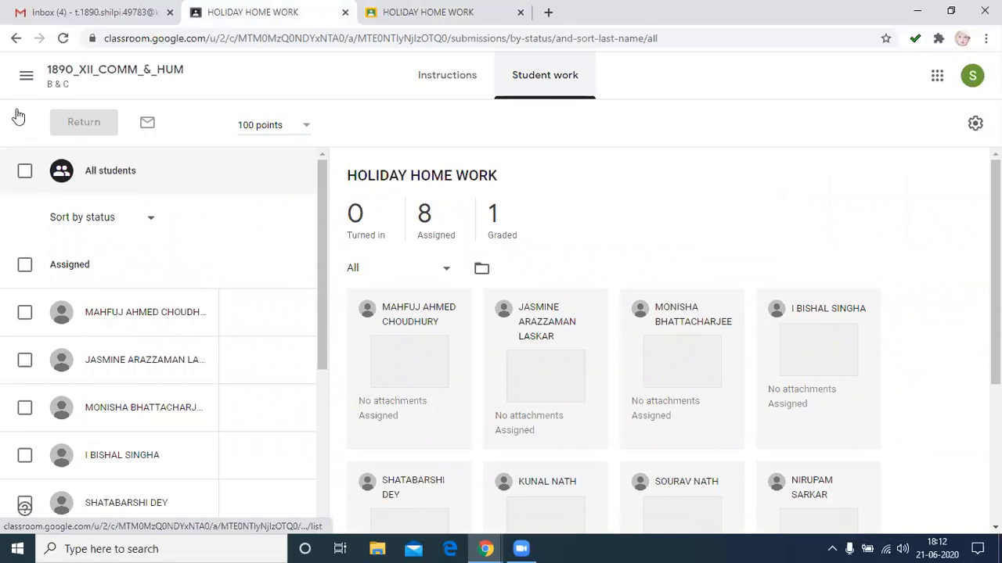
key(ctrl+Tab)
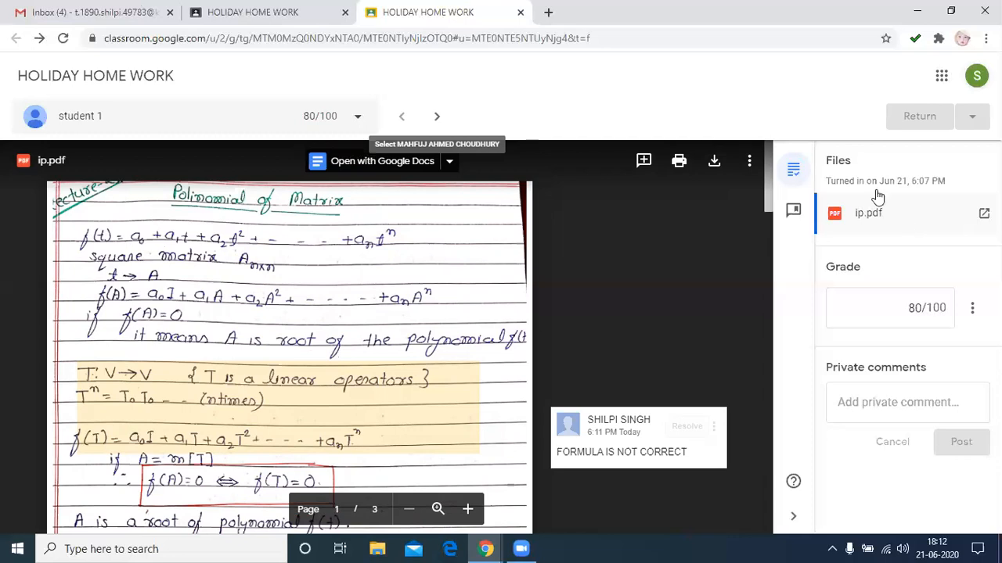
Open Classroom from the graded submission and view the grades of the class 1890_XII_COMM_&_HUM
click(942, 75)
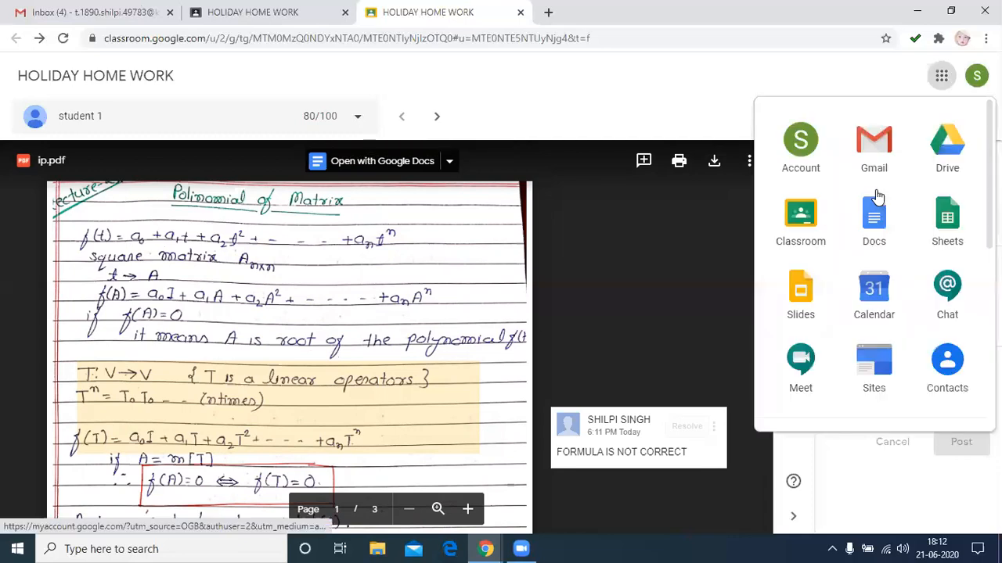
click(793, 226)
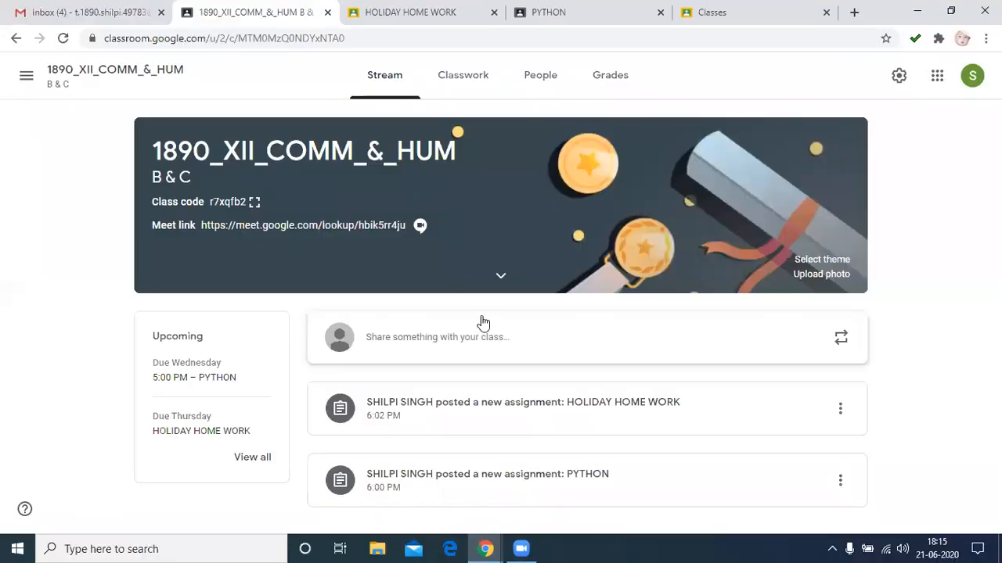
click(618, 77)
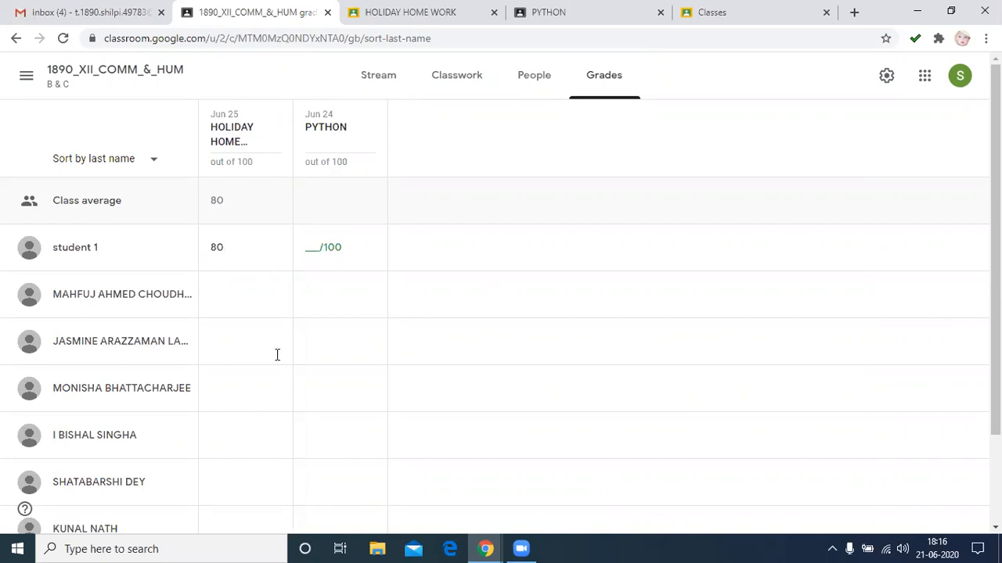
Open student 1's PYTHON submission from the class grades and look through assignment.docx
scroll(277, 354, down, 3)
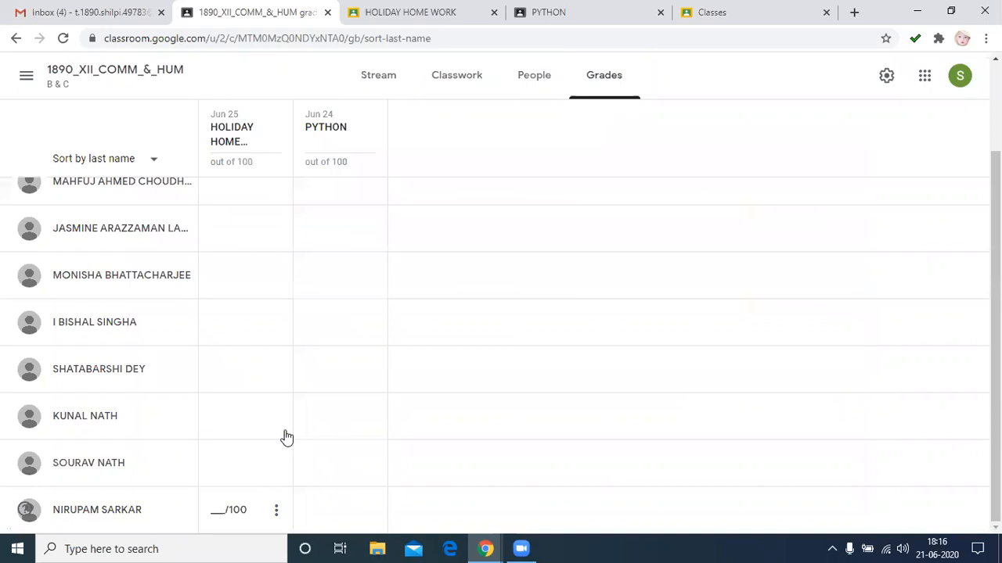
scroll(431, 320, up, 3)
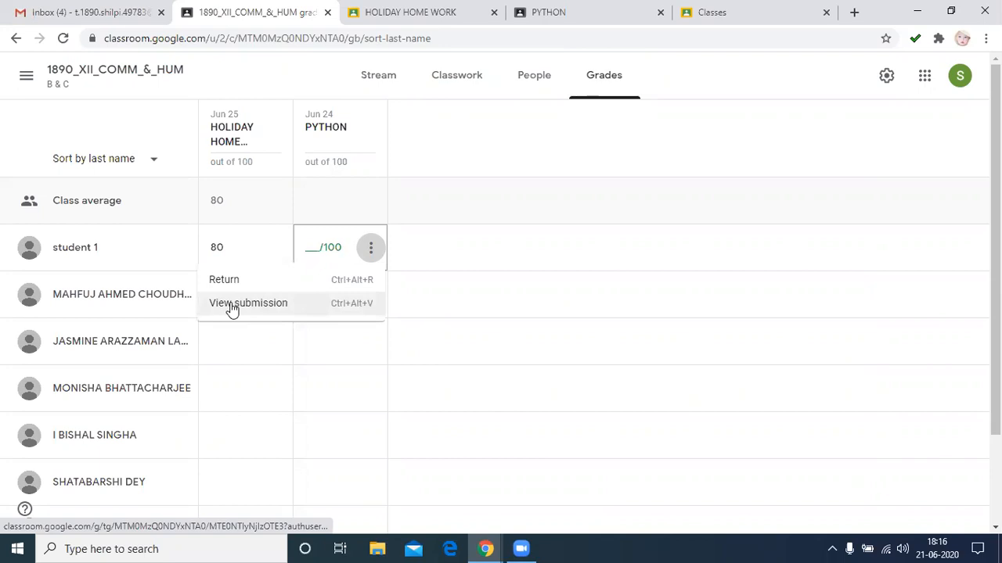
click(232, 305)
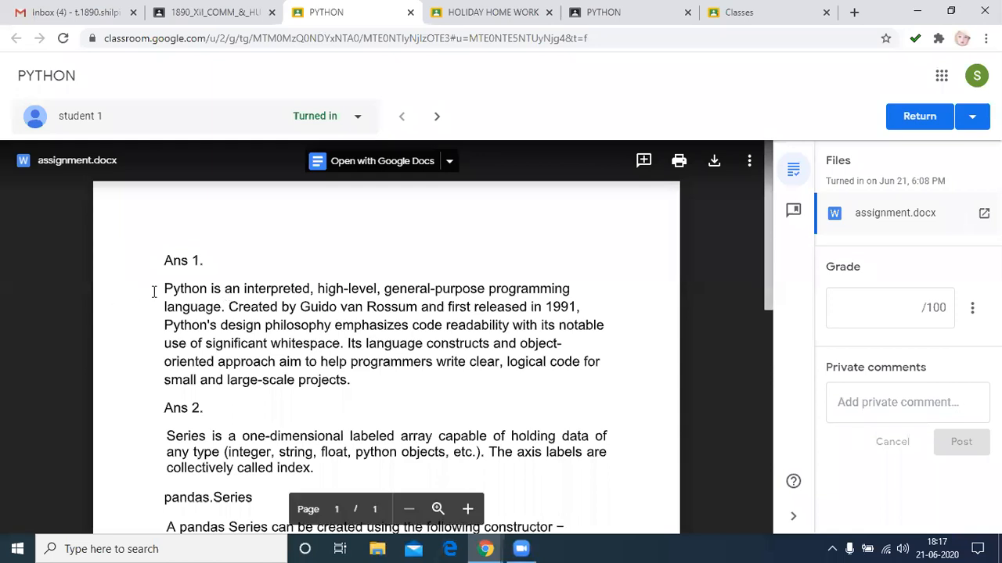
scroll(153, 292, down, 3)
scroll(140, 292, up, 3)
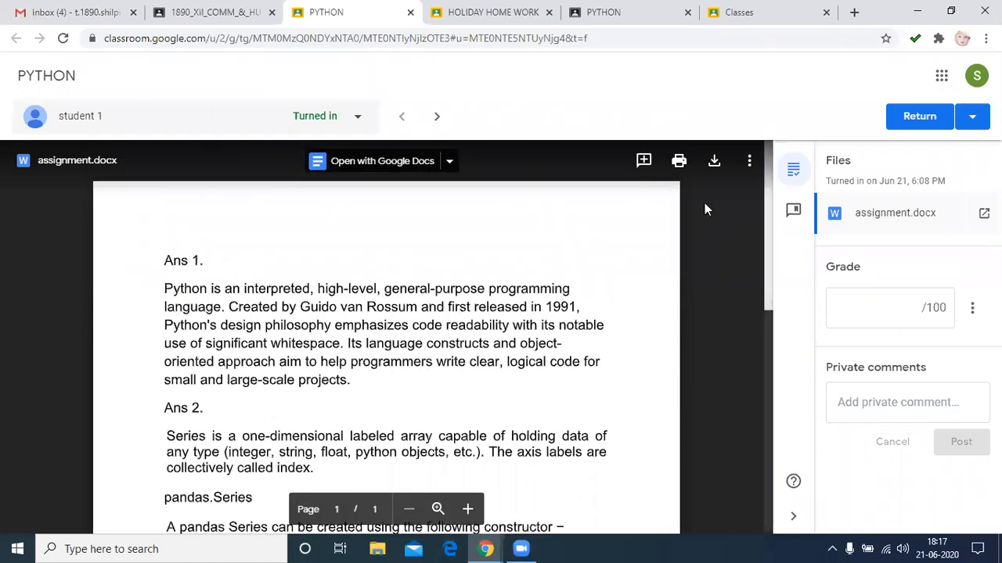
Grade student 1's PYTHON submission 90 out of 100
click(645, 169)
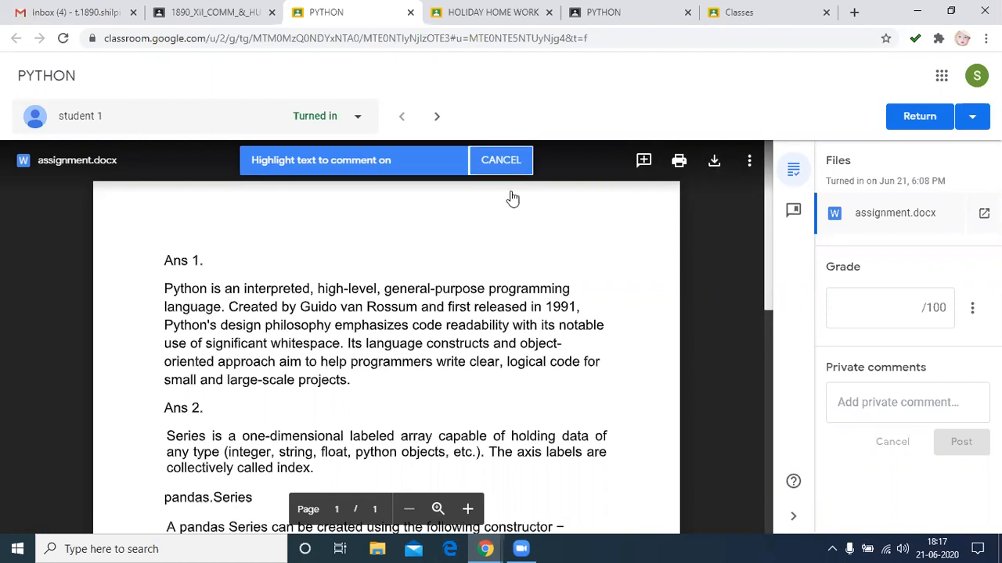
scroll(489, 345, down, 1)
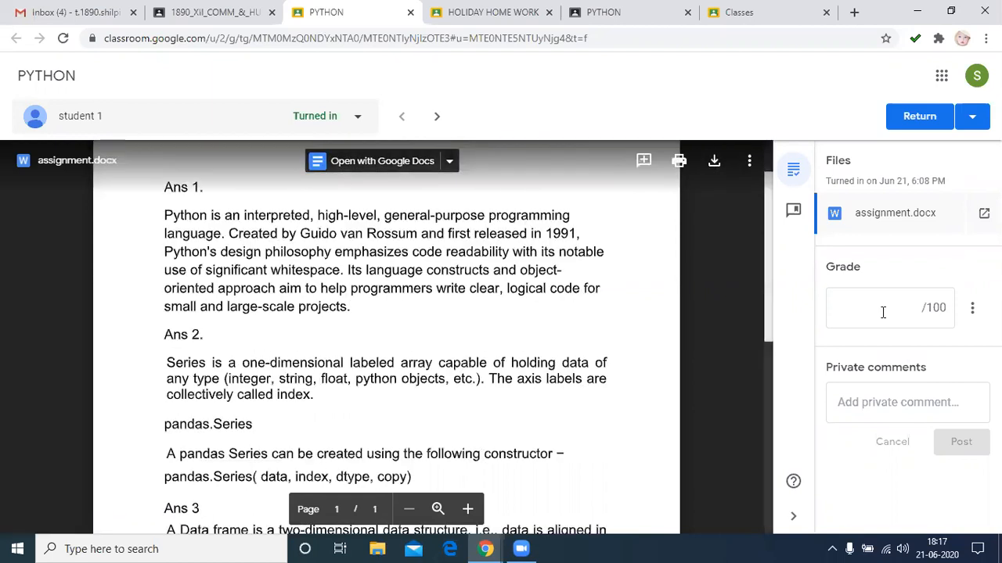
click(883, 309)
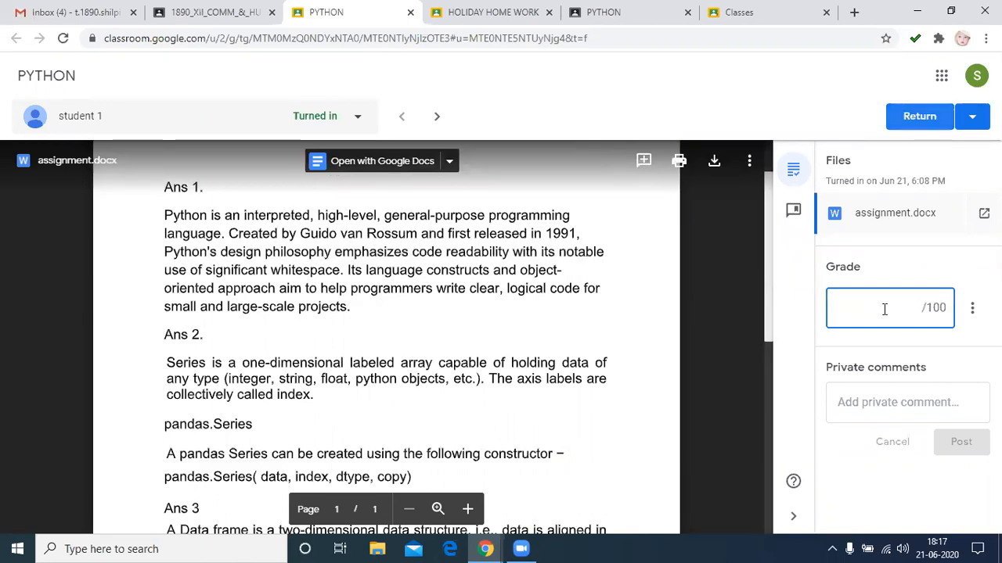
text(90)
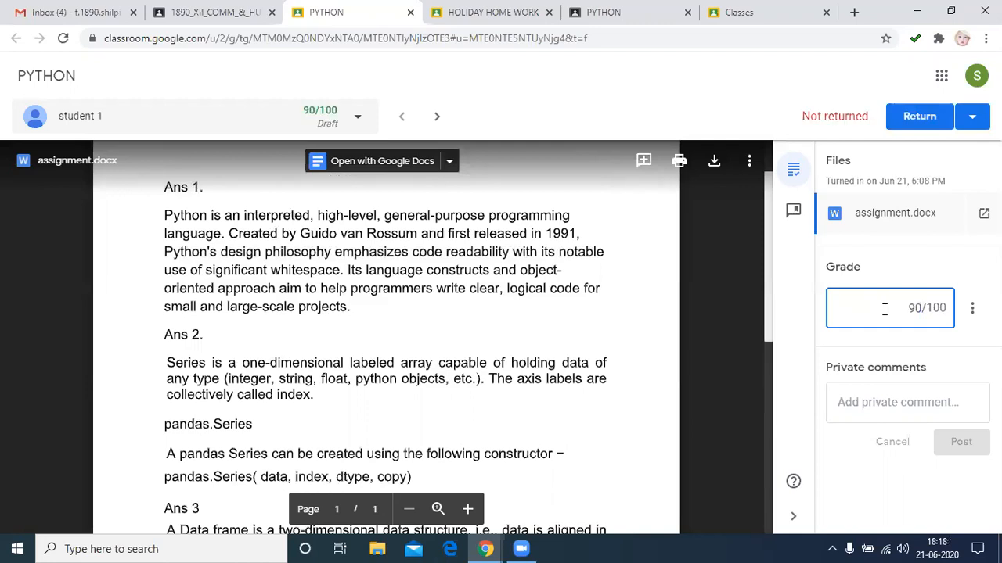
Comment "GOOD" on the Ans 1 text from "Python is an interpreted" to "help programmers write" in assignment.docx
click(644, 161)
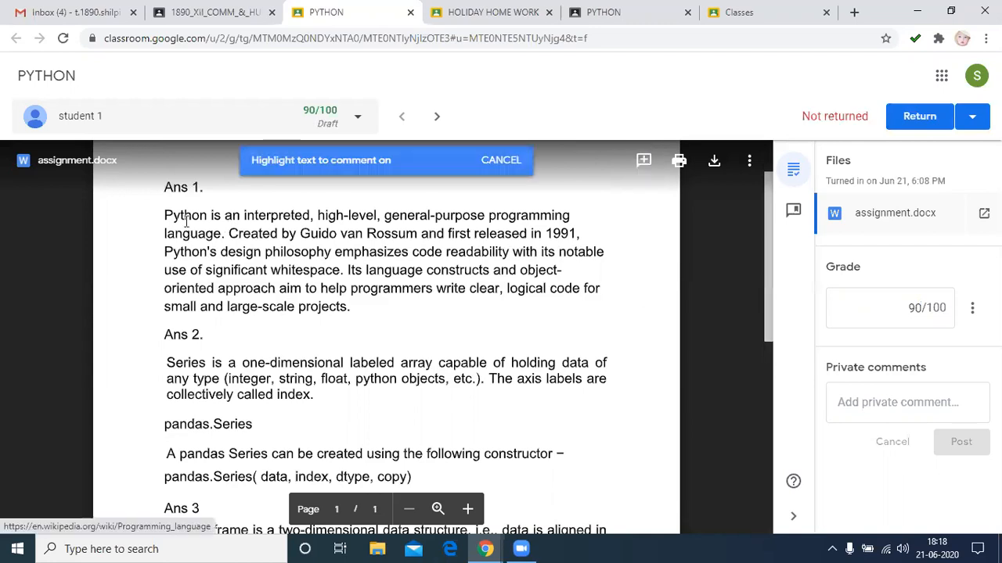
drag(165, 215, 465, 289)
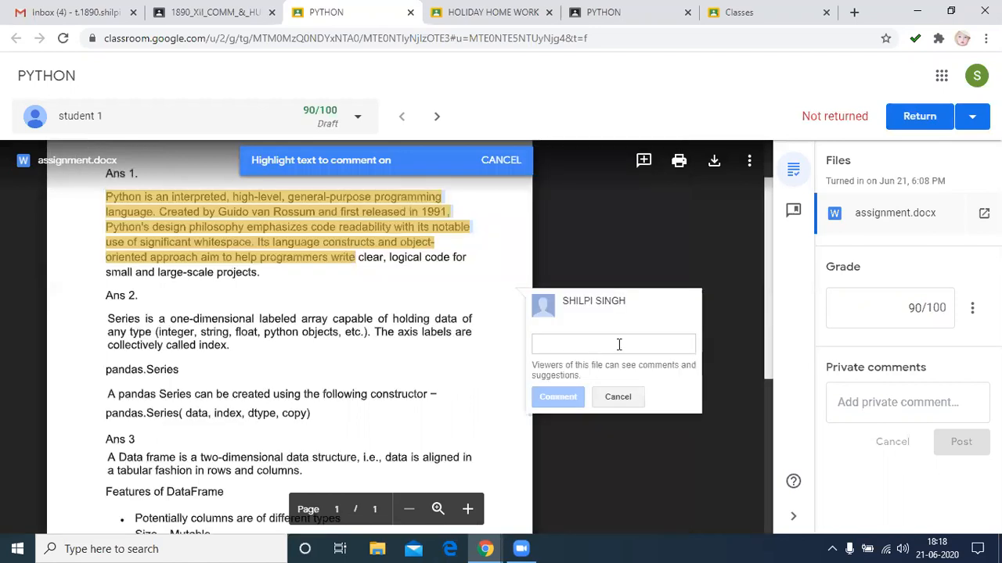
text(GOO)
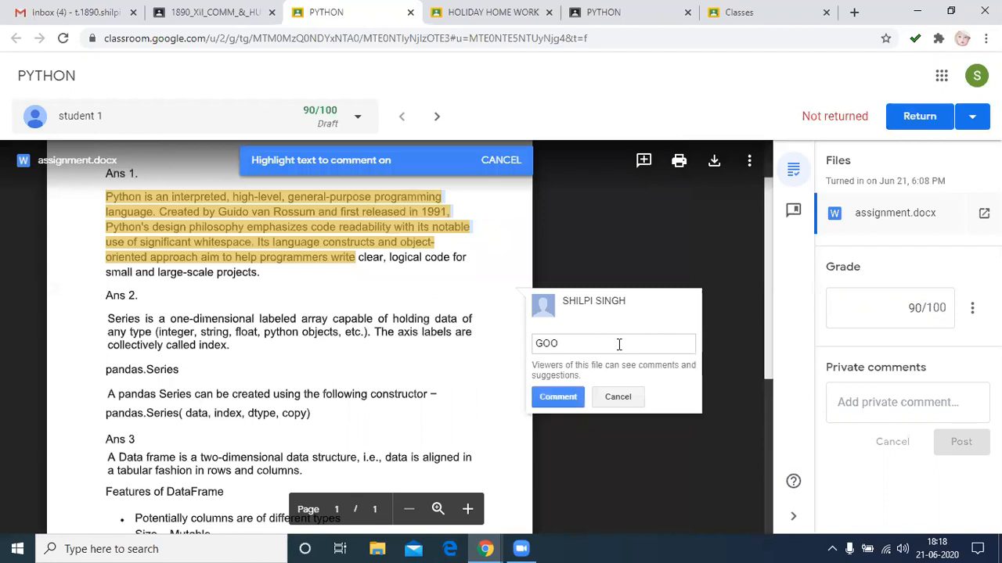
text(D)
click(560, 399)
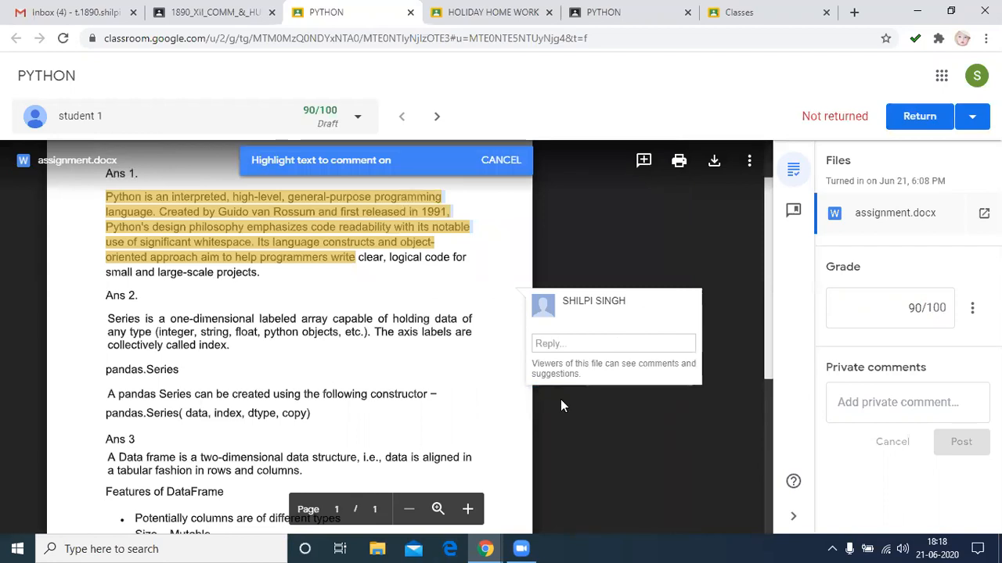
scroll(532, 366, down, 2)
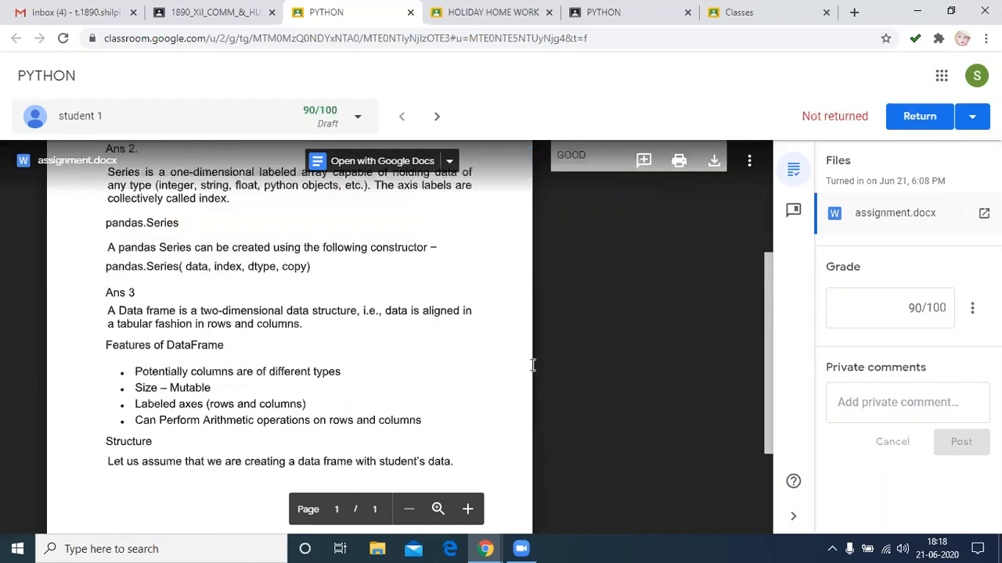
Return the graded PYTHON submission to student 1 and confirm the return
click(859, 313)
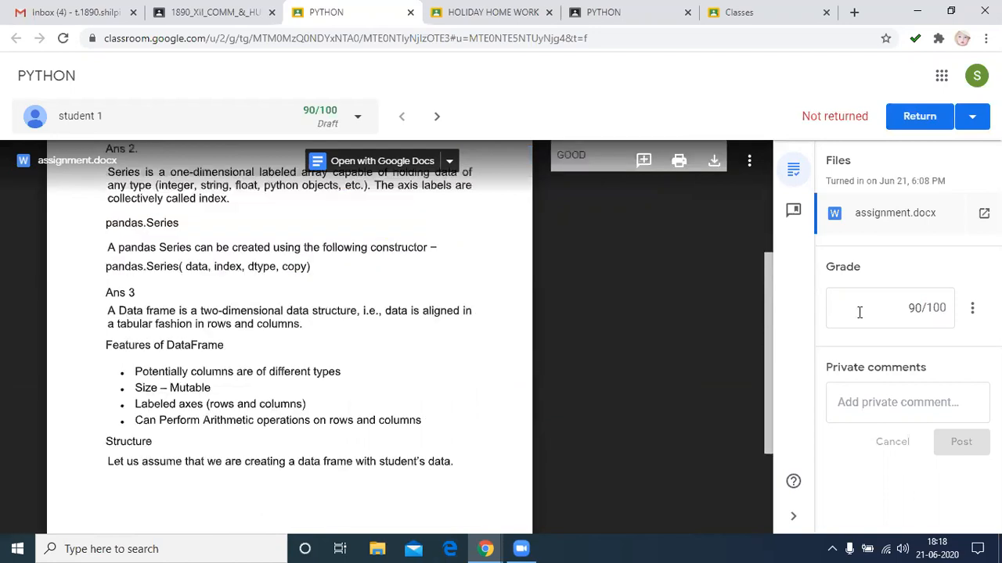
click(918, 118)
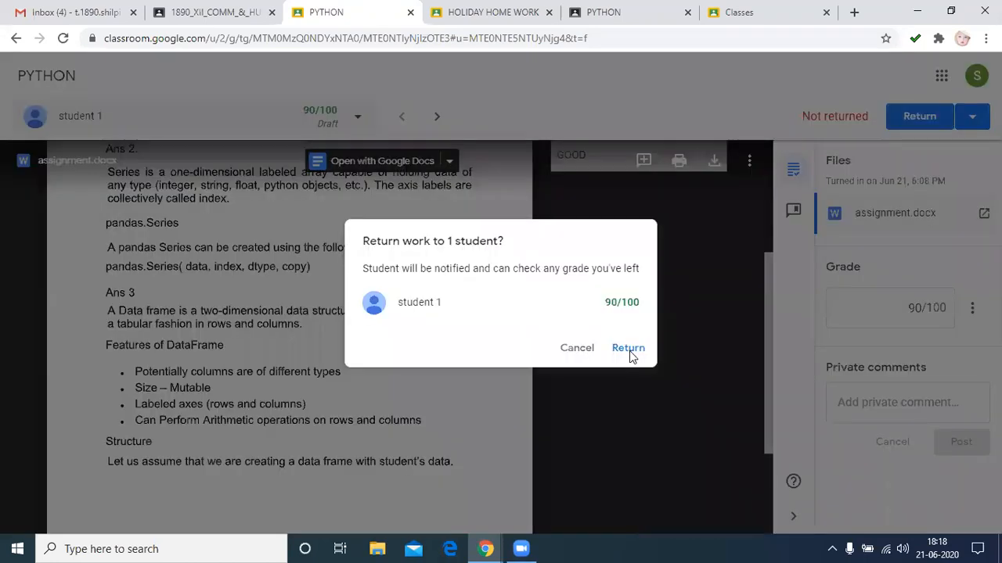
click(630, 350)
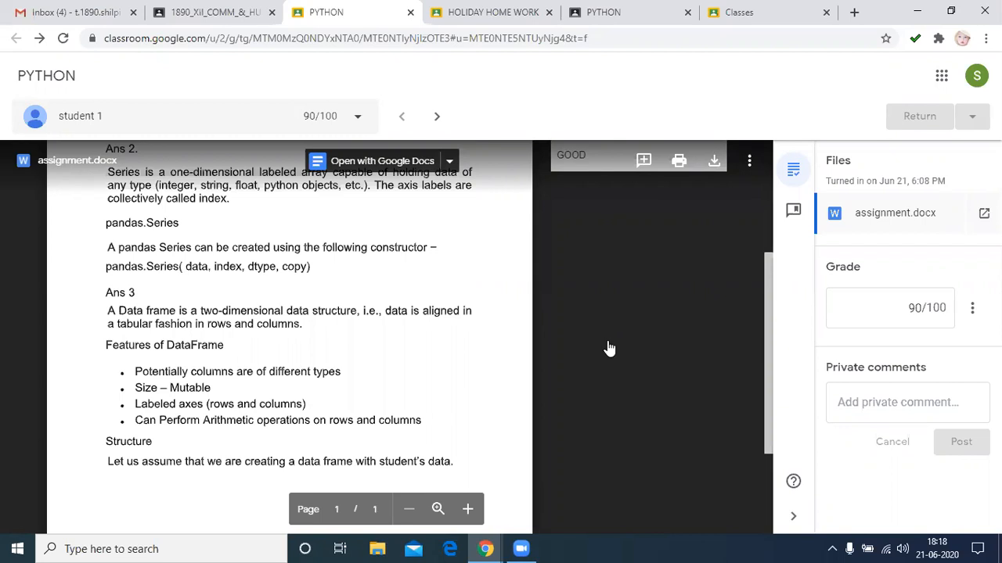
scroll(608, 349, up, 3)
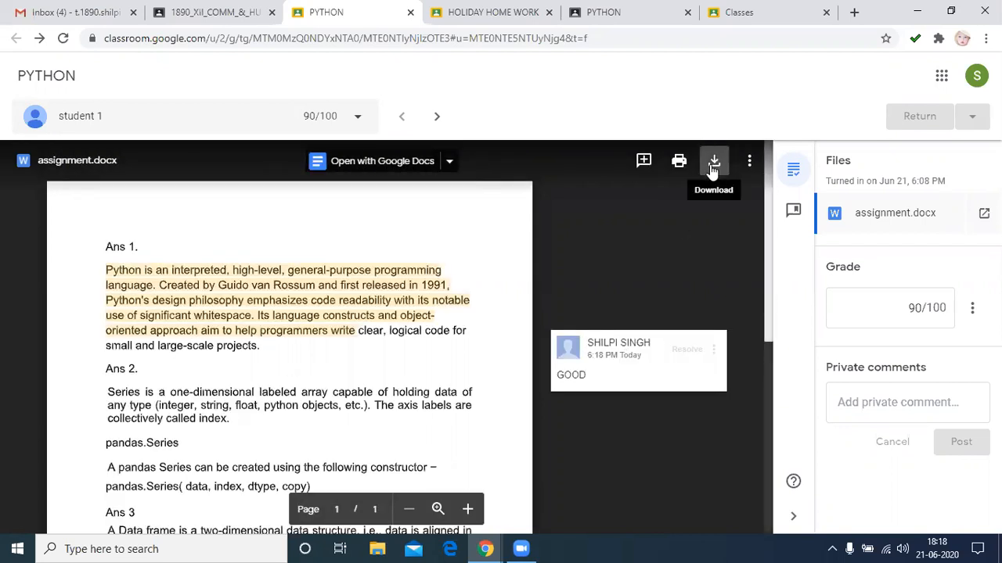
Go back to the 1890_XII_COMM_&_HUM gradebook and check student 1's HOLIDAY HOME WORK and PYTHON grades
click(216, 11)
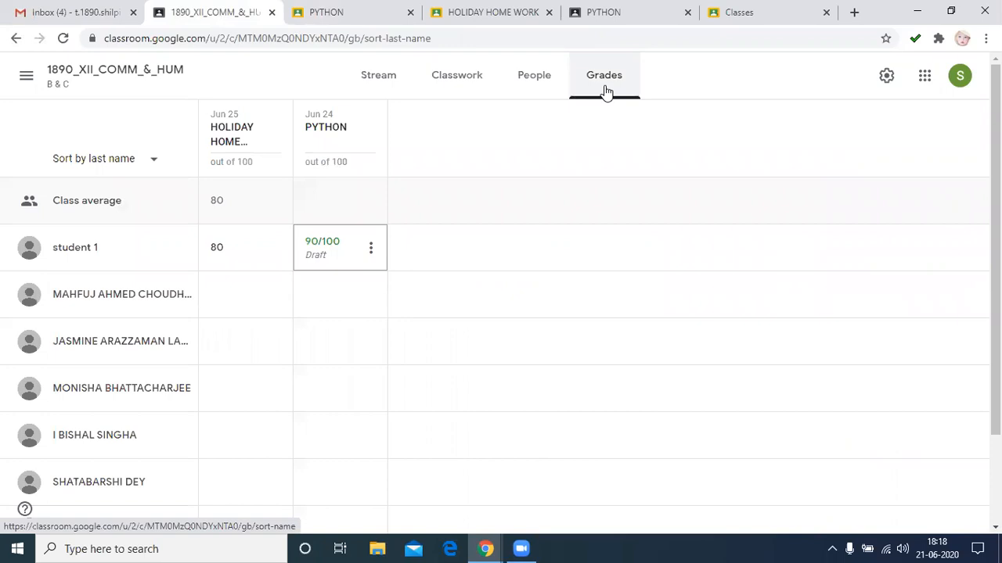
scroll(286, 328, down, 3)
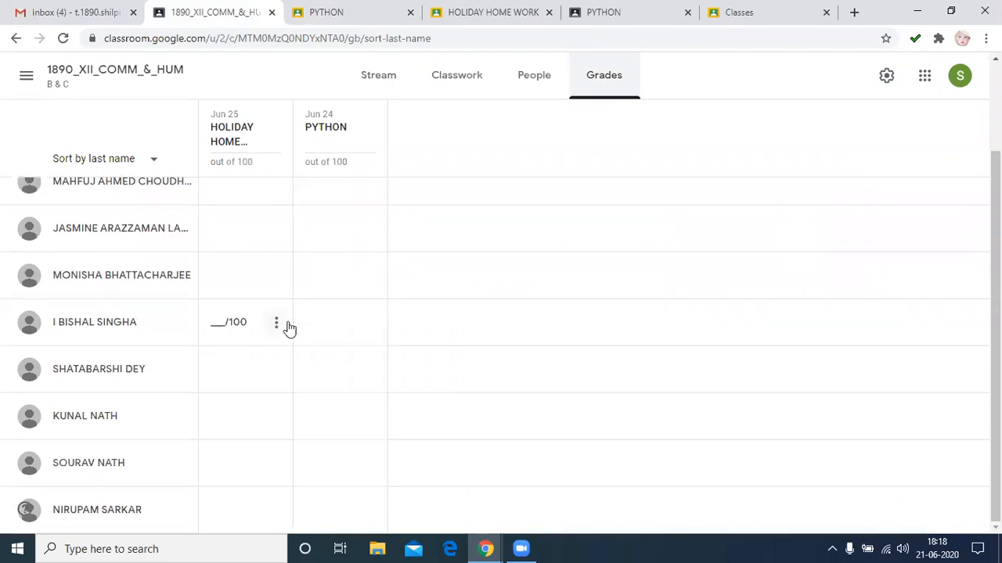
scroll(220, 256, up, 3)
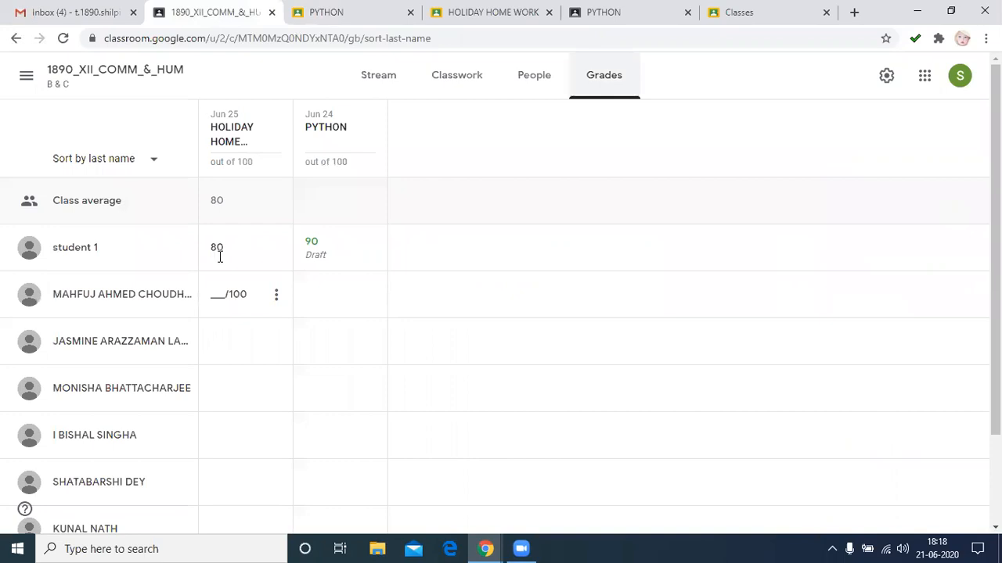
click(262, 253)
Check the turned-in, assigned and graded counts of HOLIDAY HOME WORK and PYTHON in the class's classwork
click(455, 82)
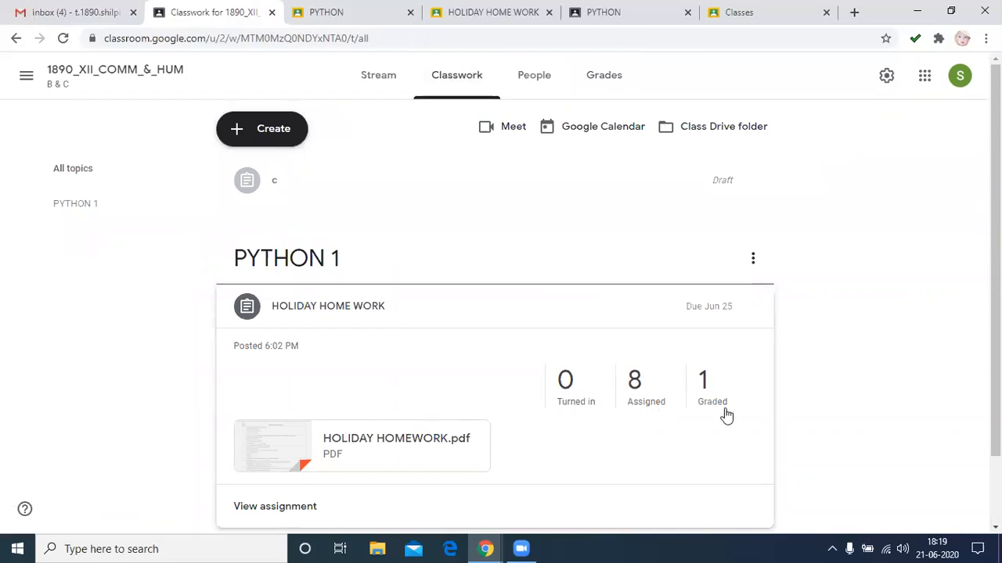
scroll(727, 417, down, 1)
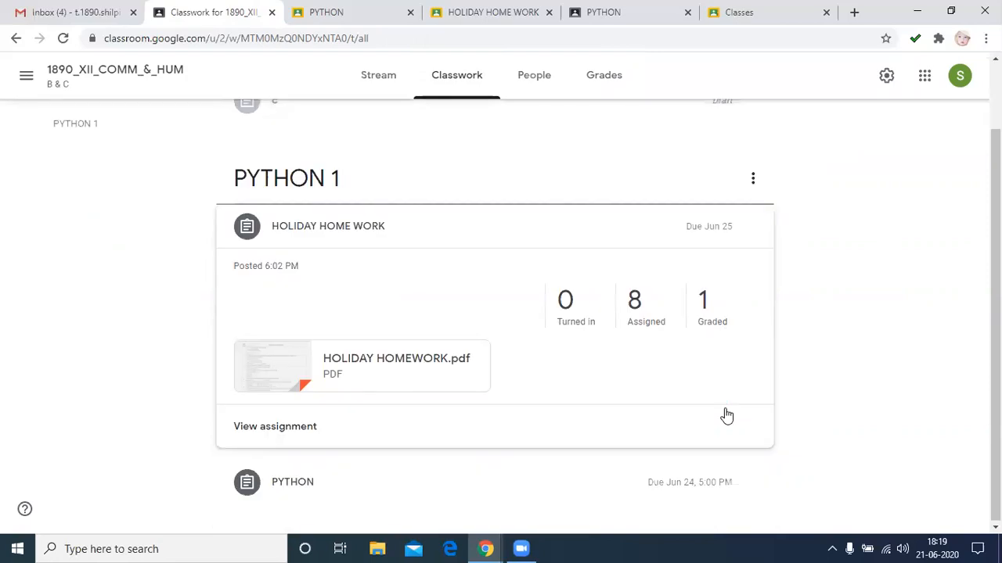
click(347, 483)
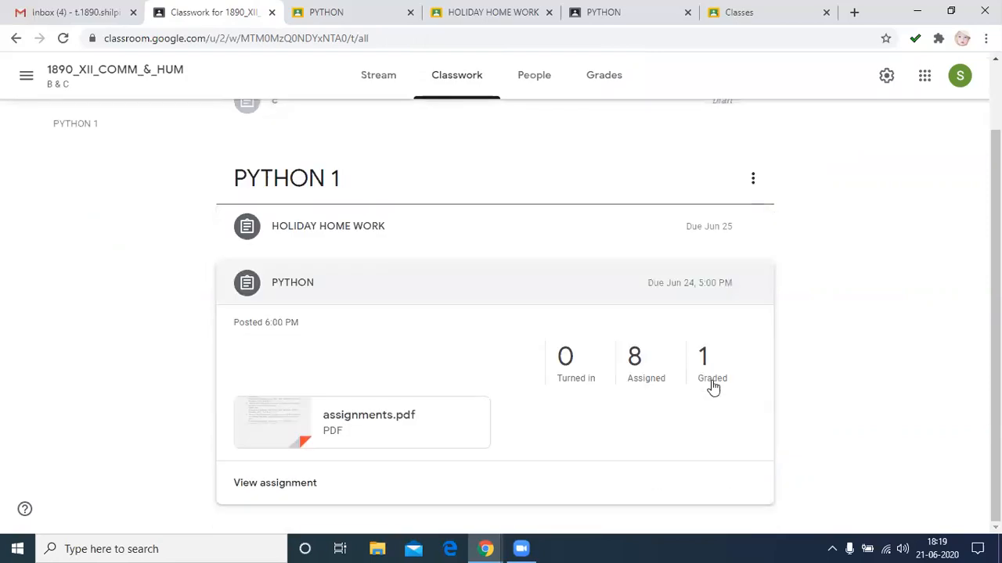
scroll(712, 387, up, 1)
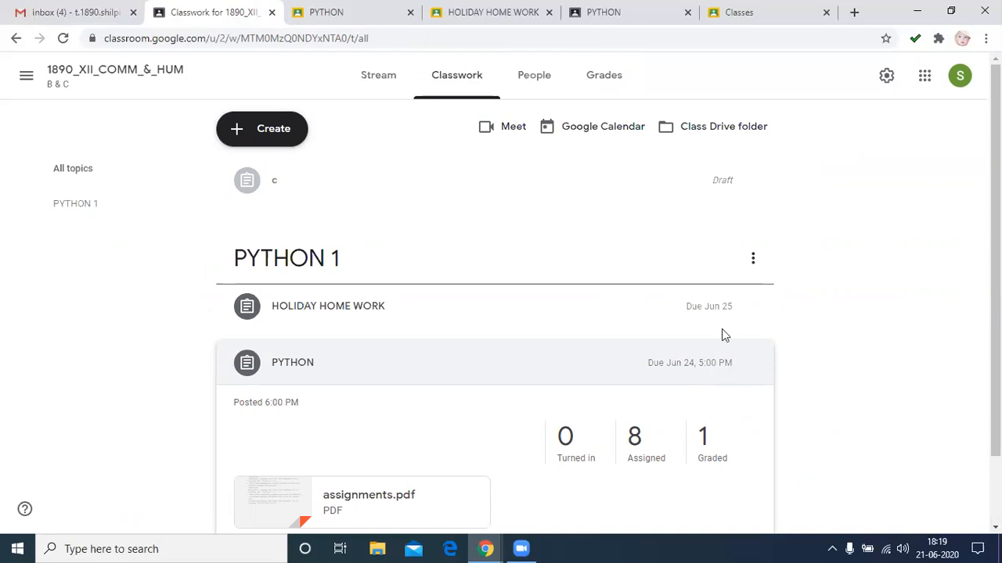
Review the updated class grades for all students and go back to student 1's PYTHON submission
click(615, 76)
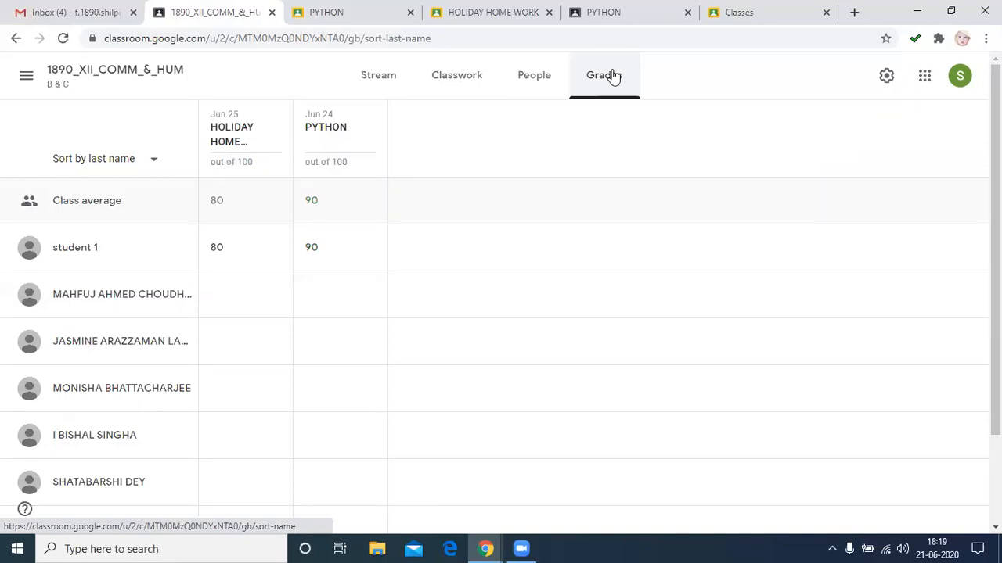
scroll(477, 371, down, 2)
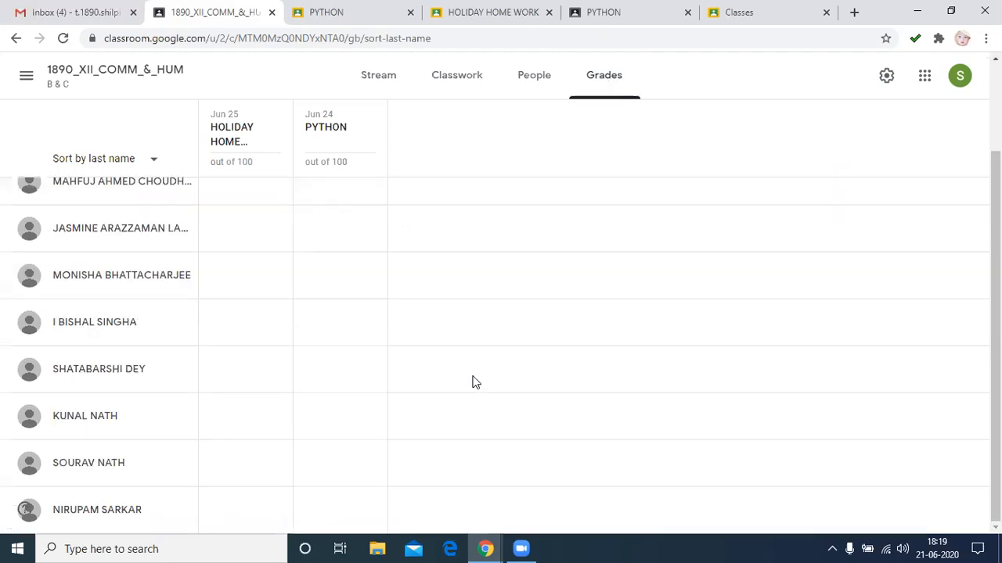
scroll(473, 381, up, 2)
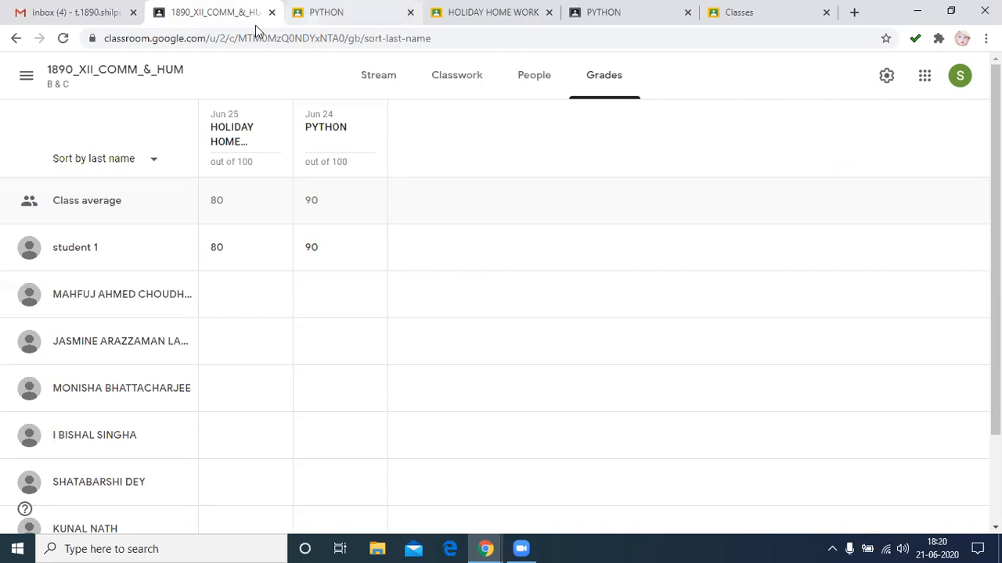
click(325, 12)
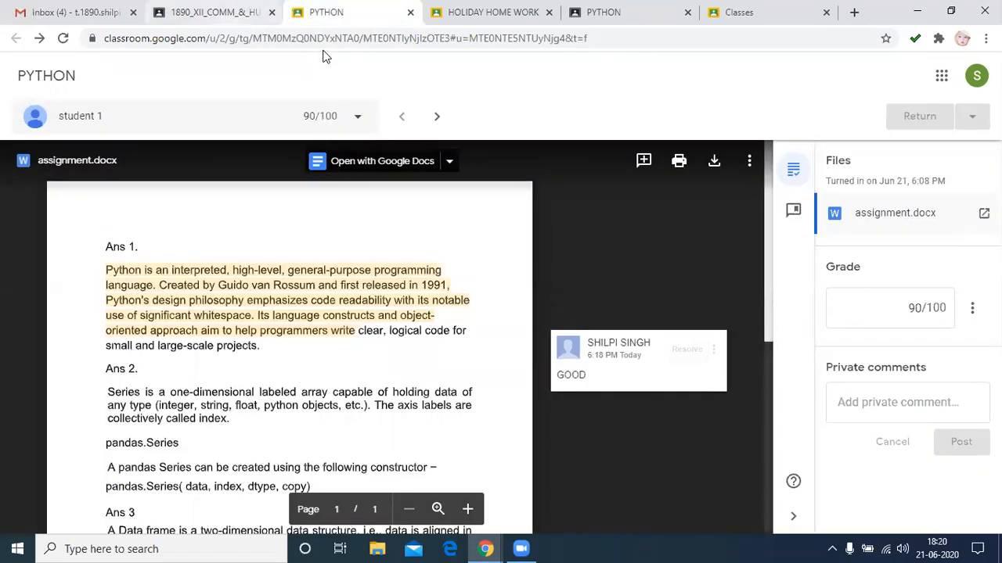